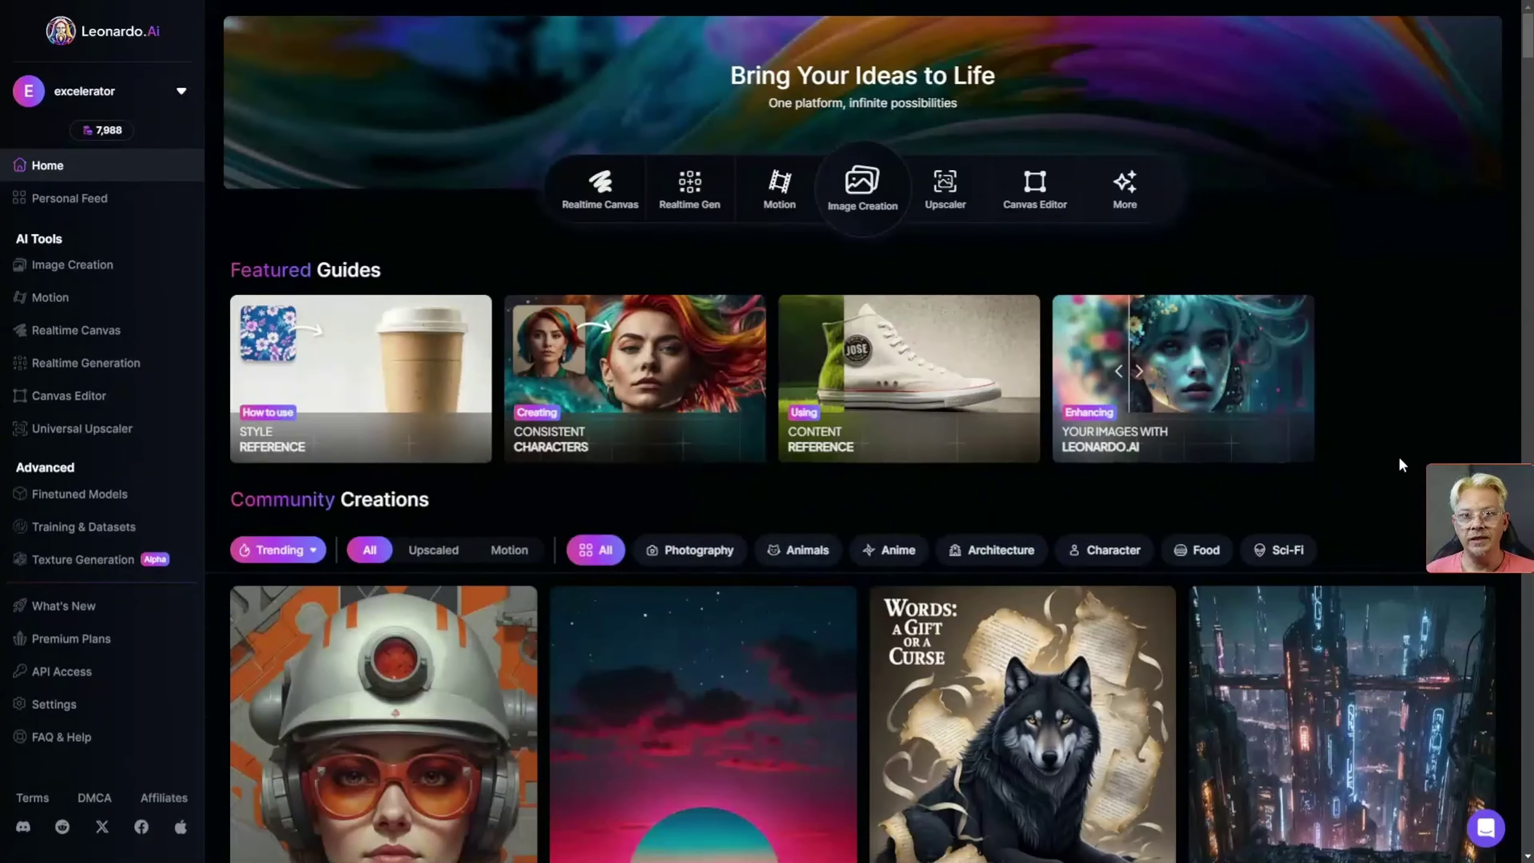
# Open the red-hat woman image and switch it to its Original version with the flower background
pyautogui.scroll(-1, 1404, 450)
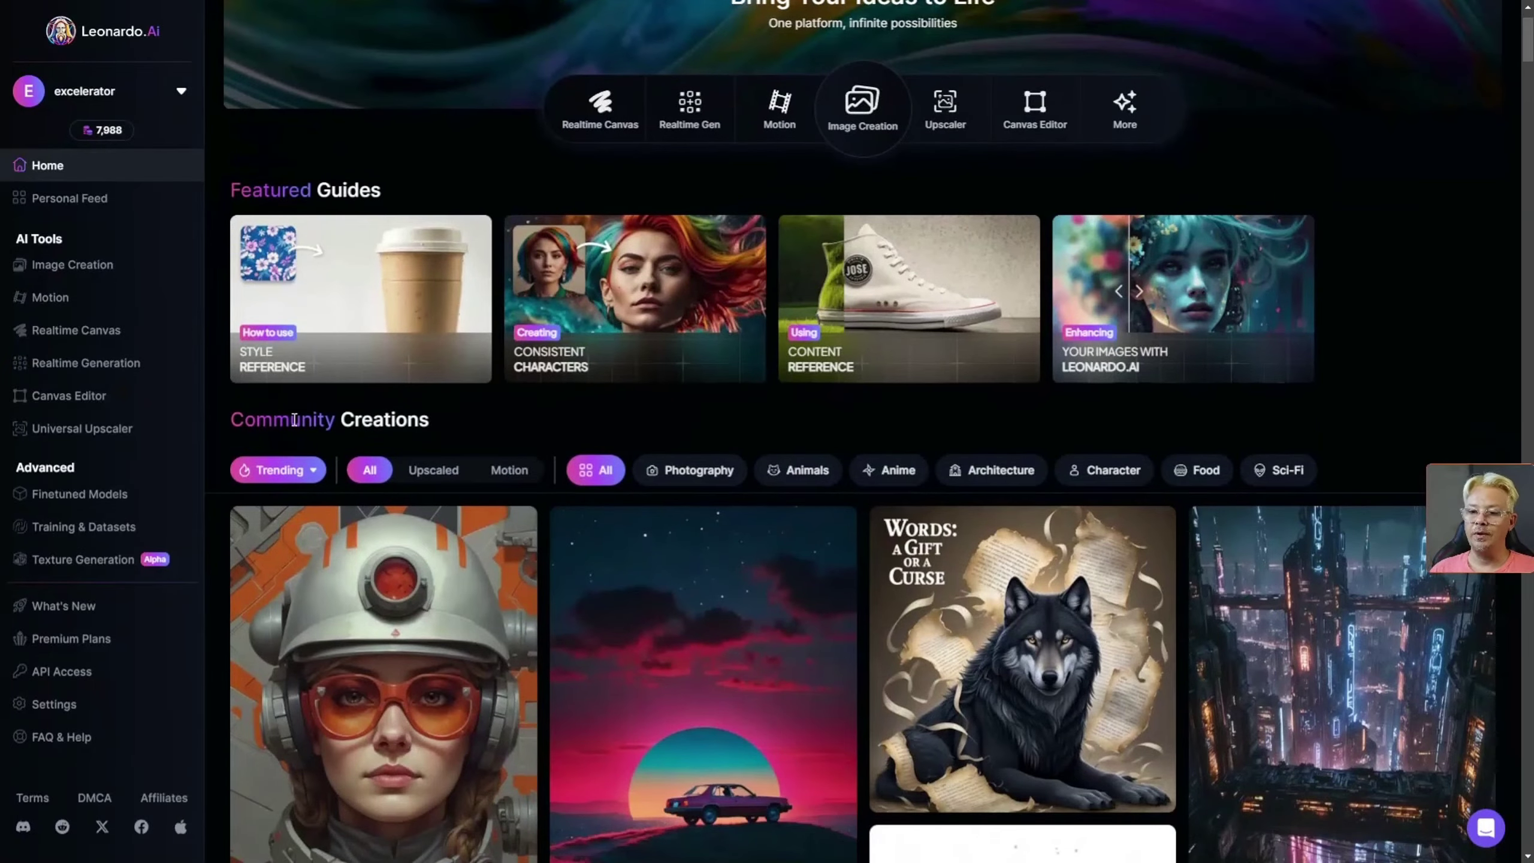
pyautogui.scroll(-20, 1418, 459)
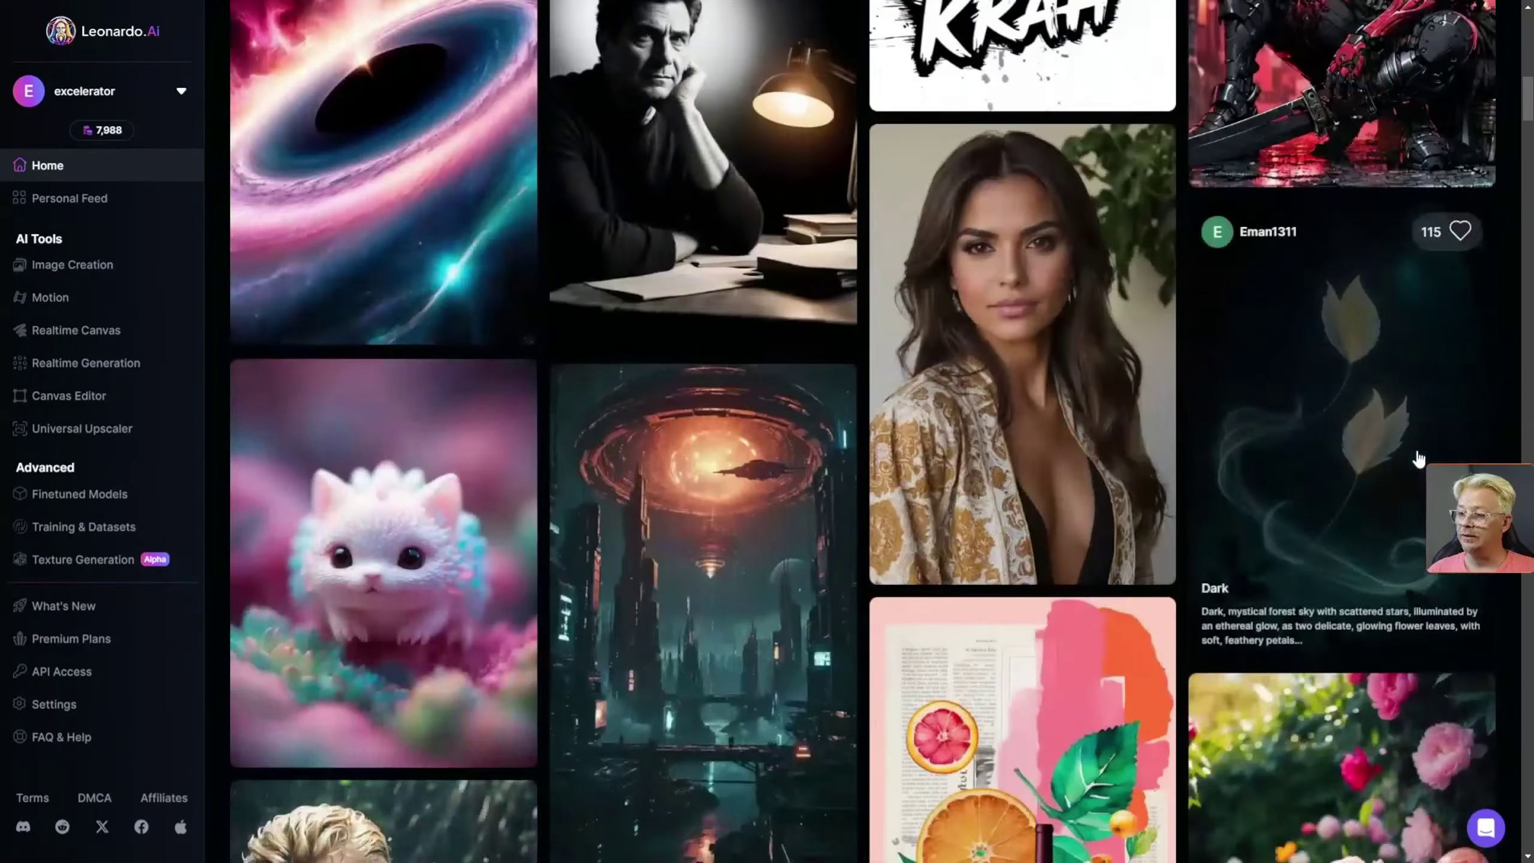
pyautogui.scroll(-20, 1418, 459)
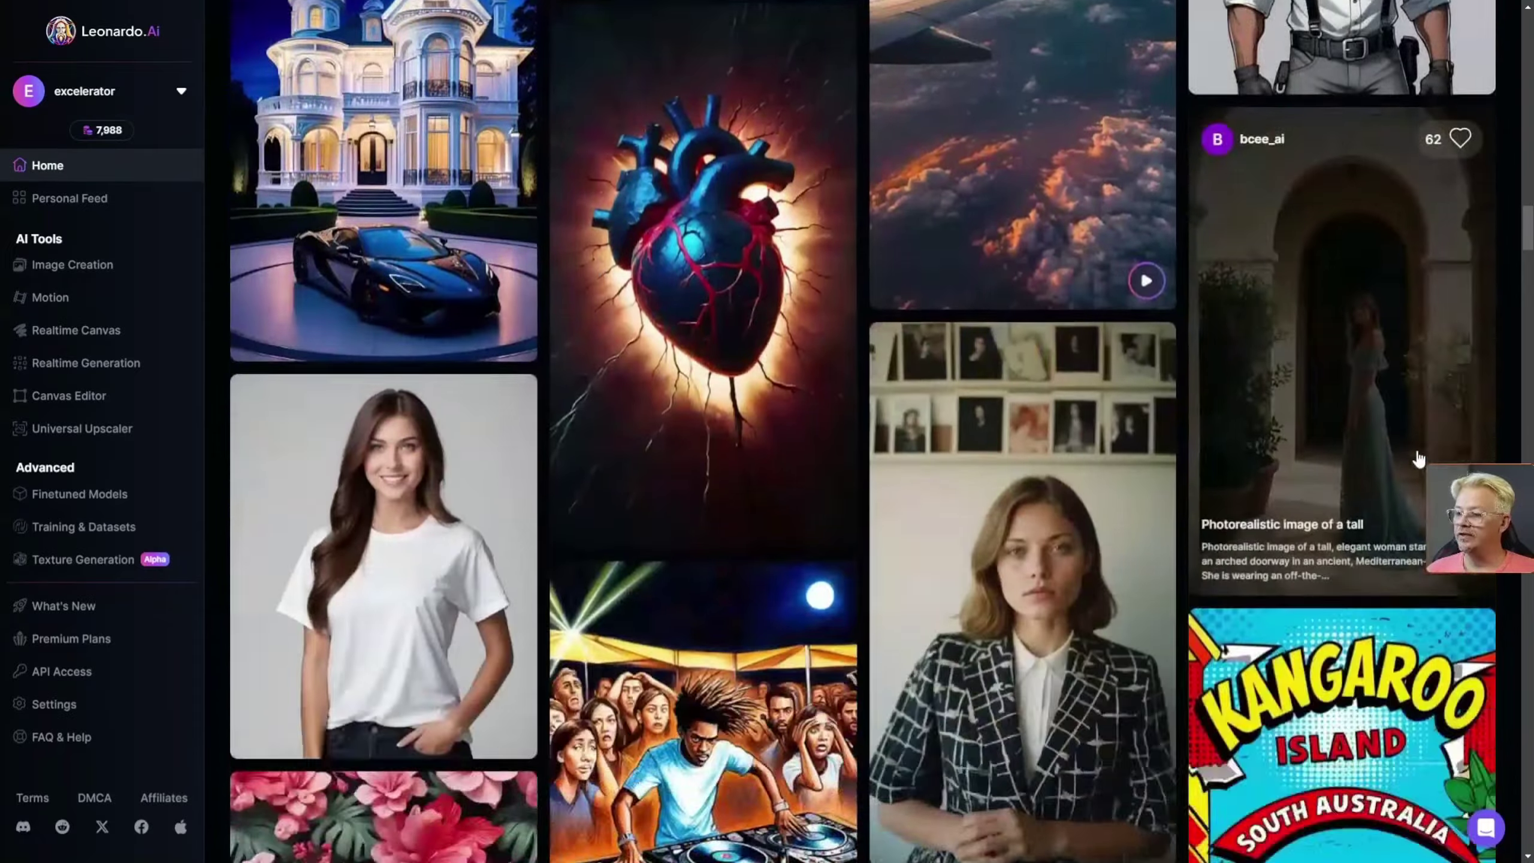
pyautogui.scroll(-20, 1418, 459)
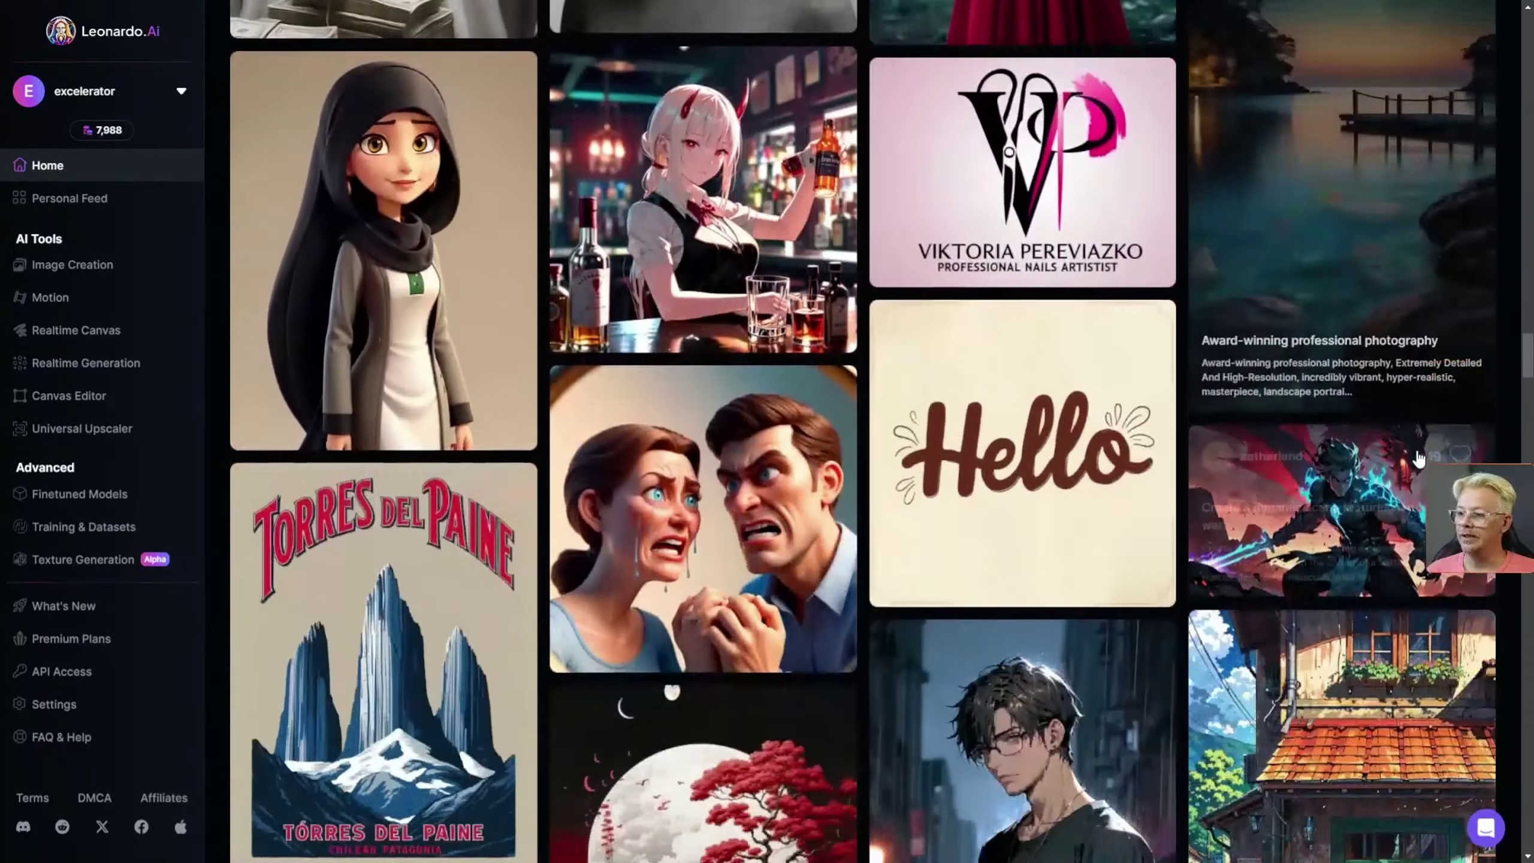
pyautogui.scroll(-20, 1418, 459)
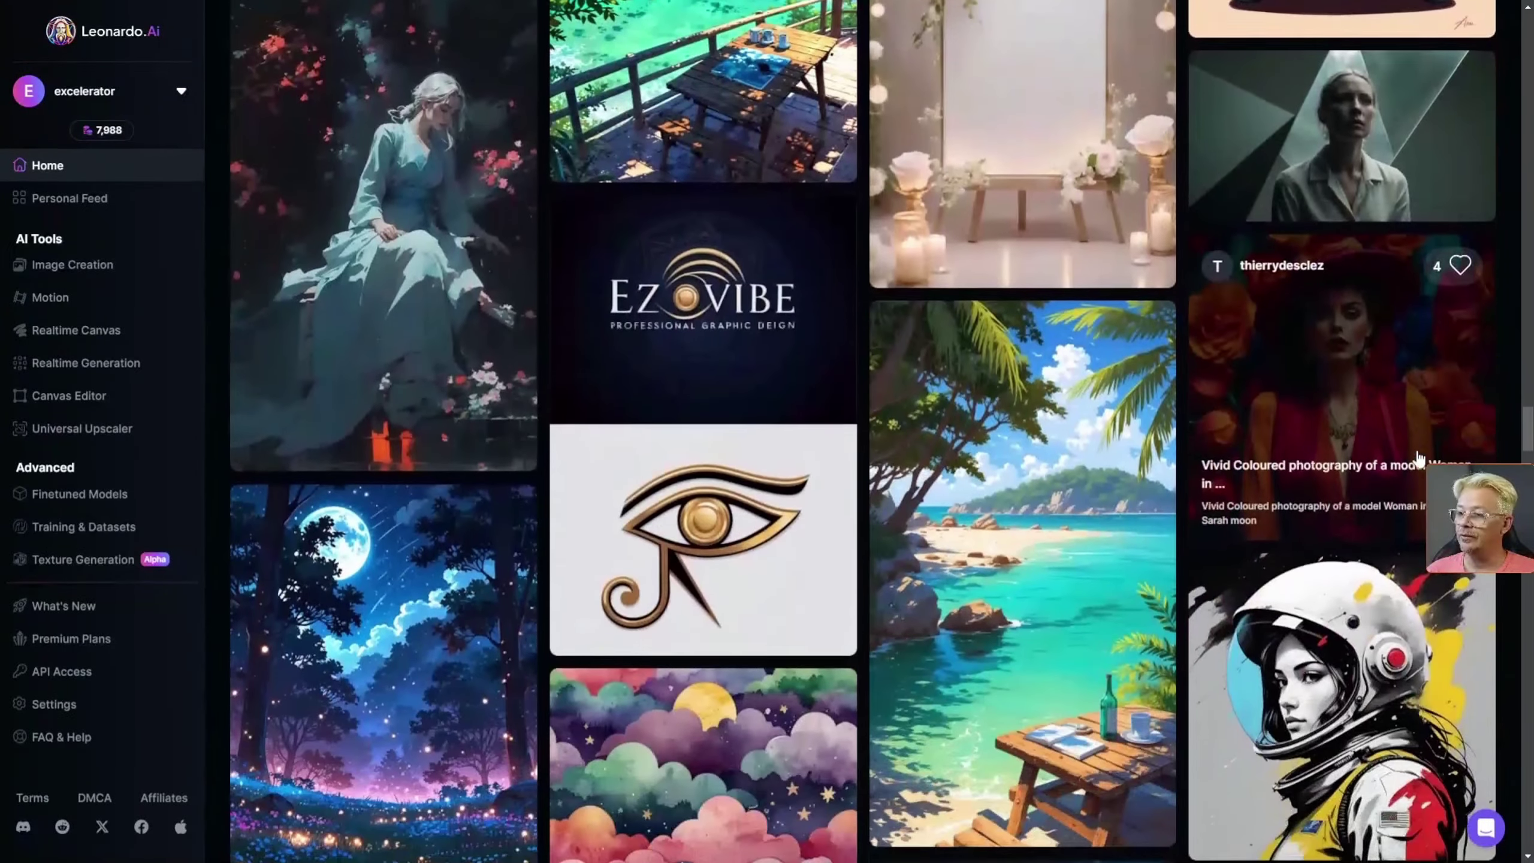
pyautogui.click(1331, 406)
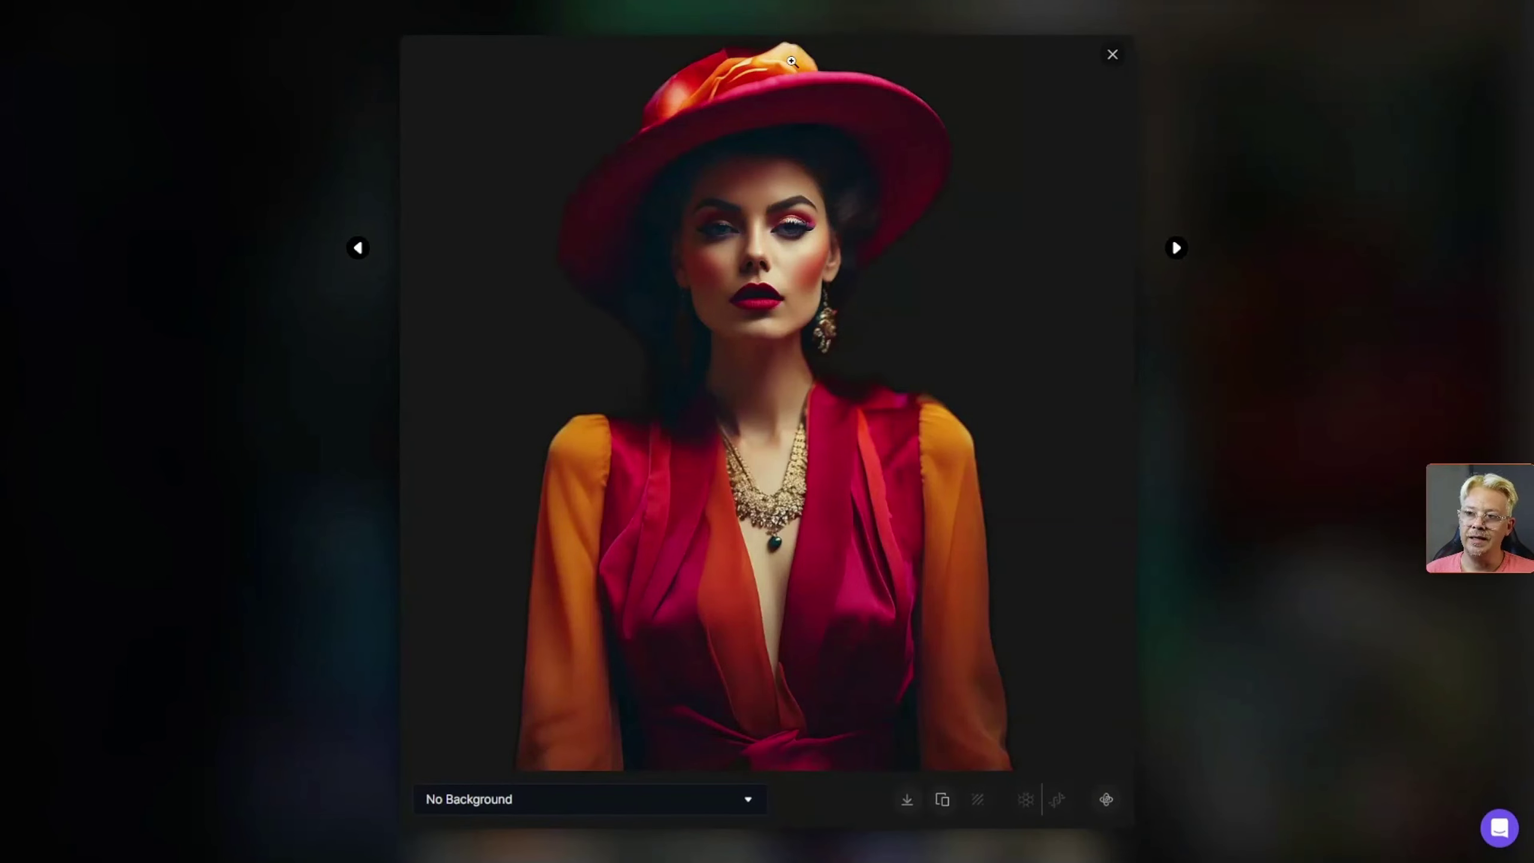
pyautogui.click(534, 806)
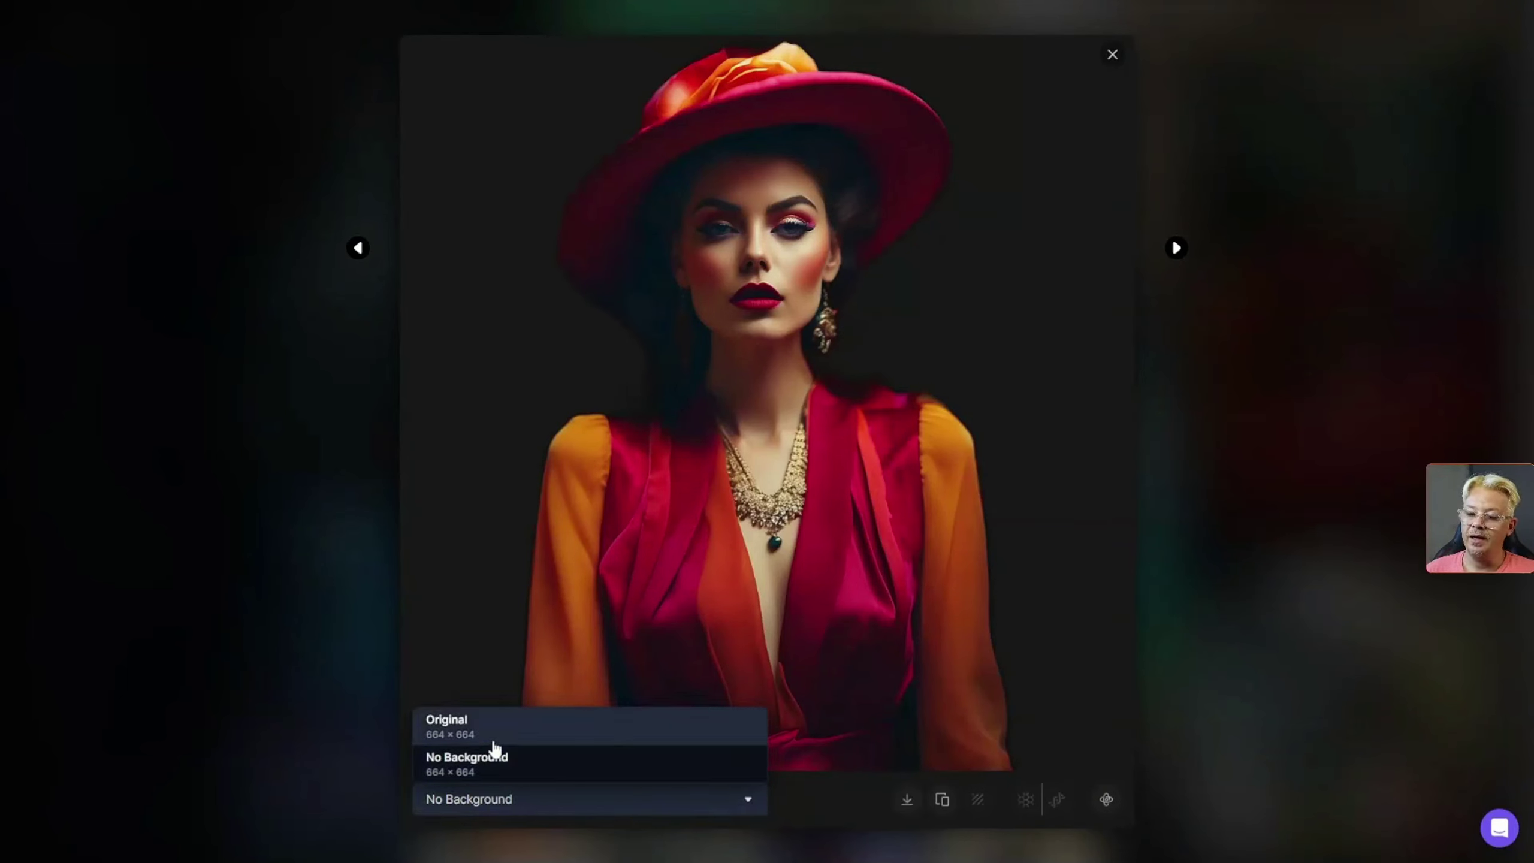
pyautogui.click(500, 727)
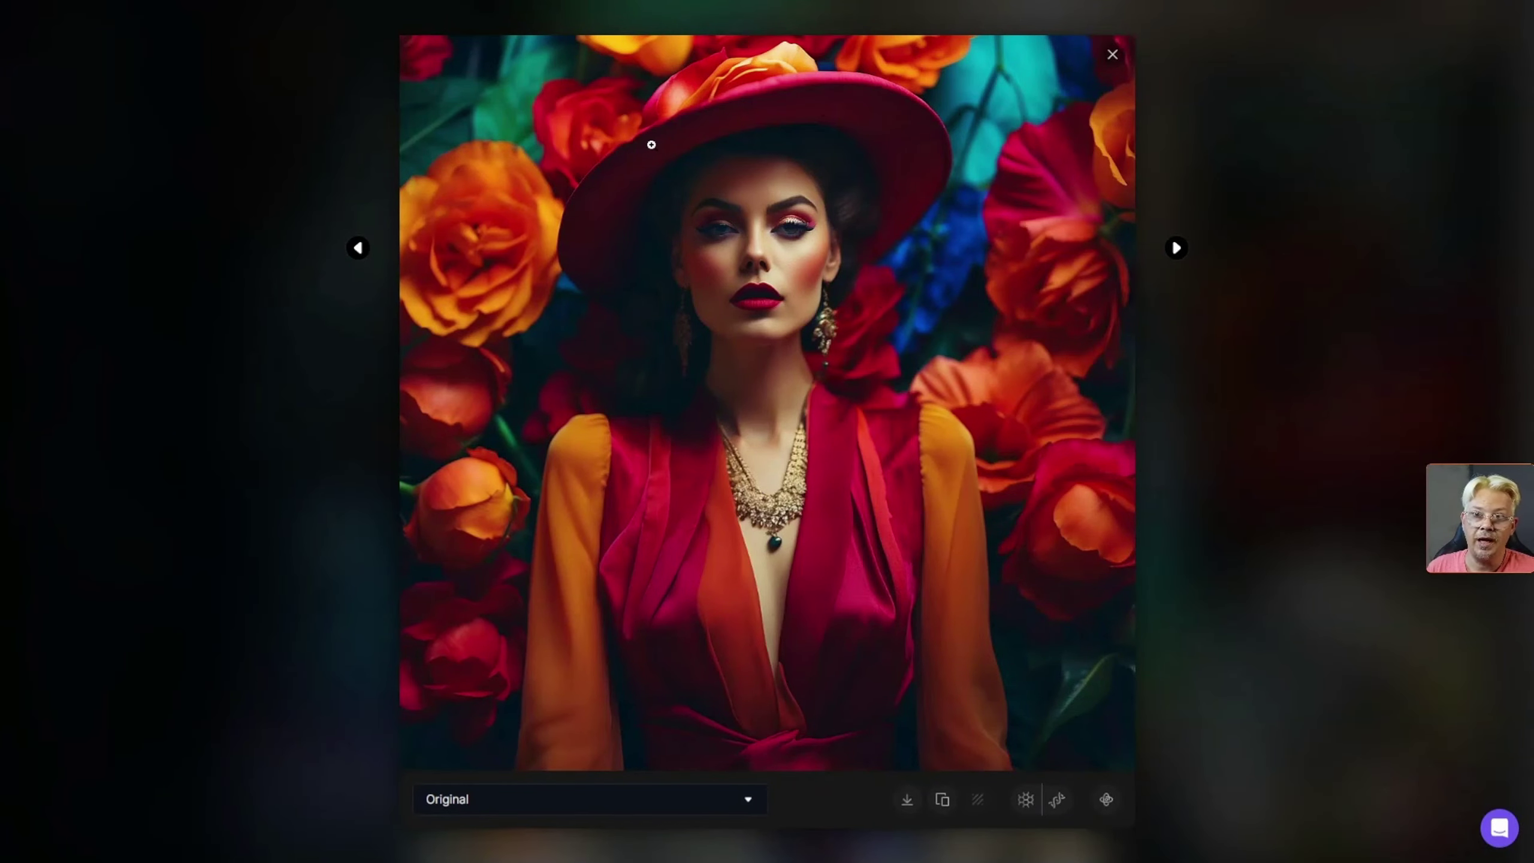
# Close that viewer, open the elegant cat image and choose Remove background from its menu
pyautogui.press('Escape')
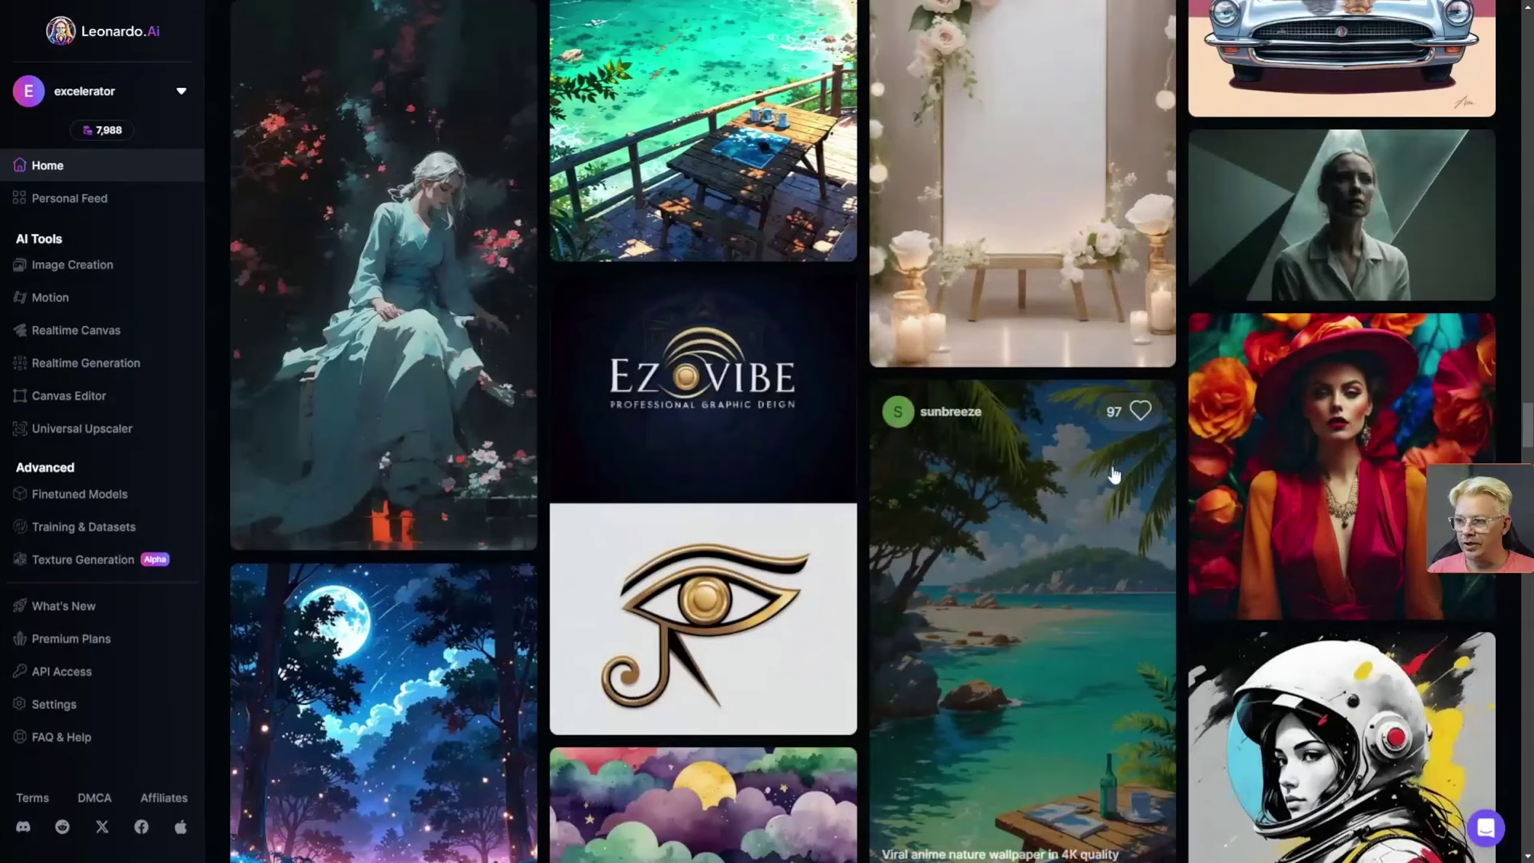
pyautogui.scroll(-3, 1048, 472)
pyautogui.scroll(-10, 1048, 472)
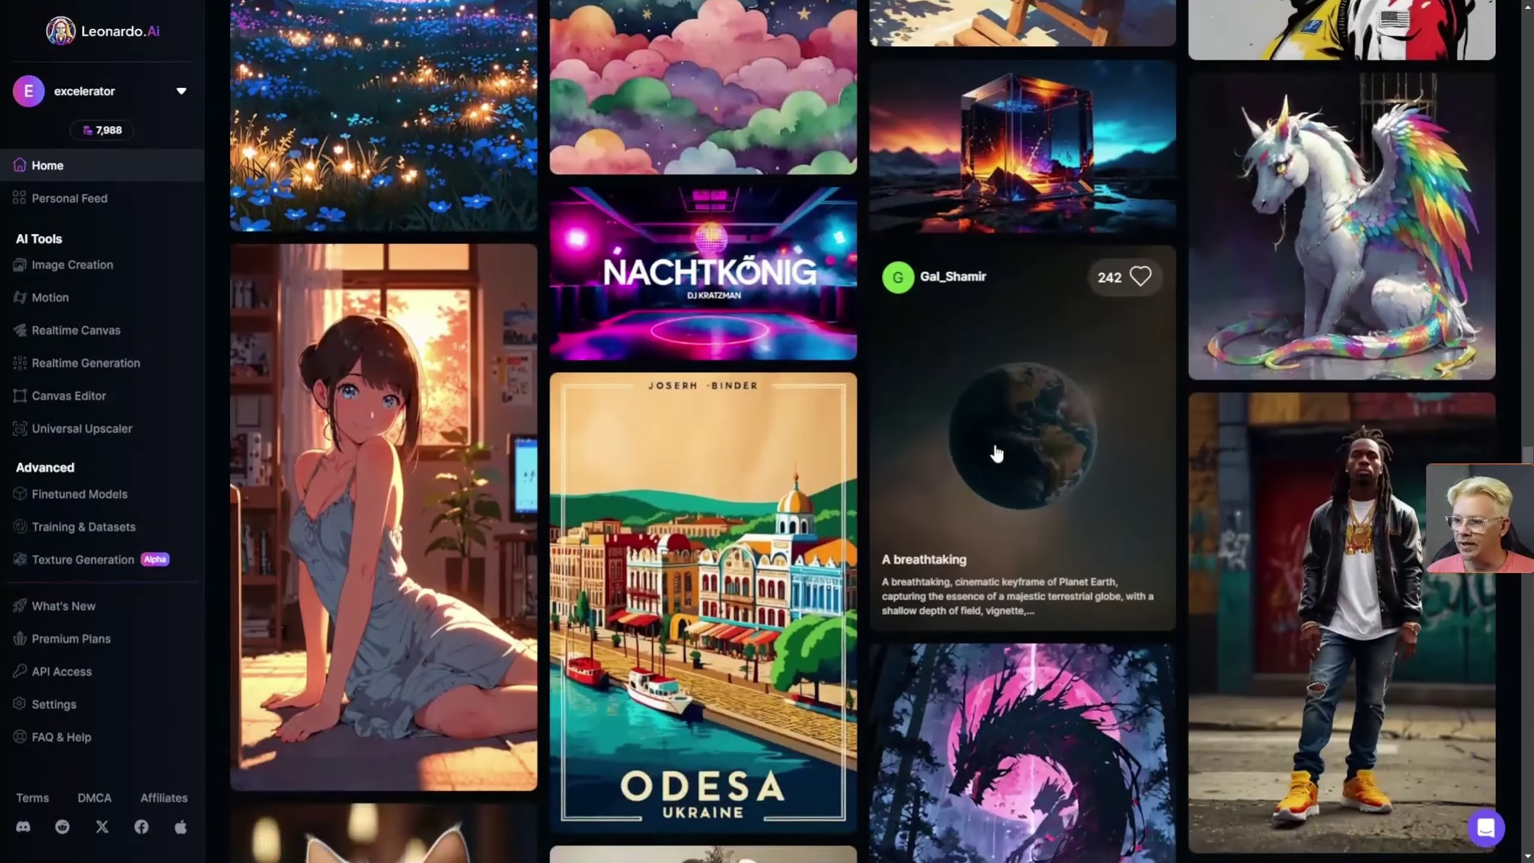
pyautogui.scroll(-4, 996, 453)
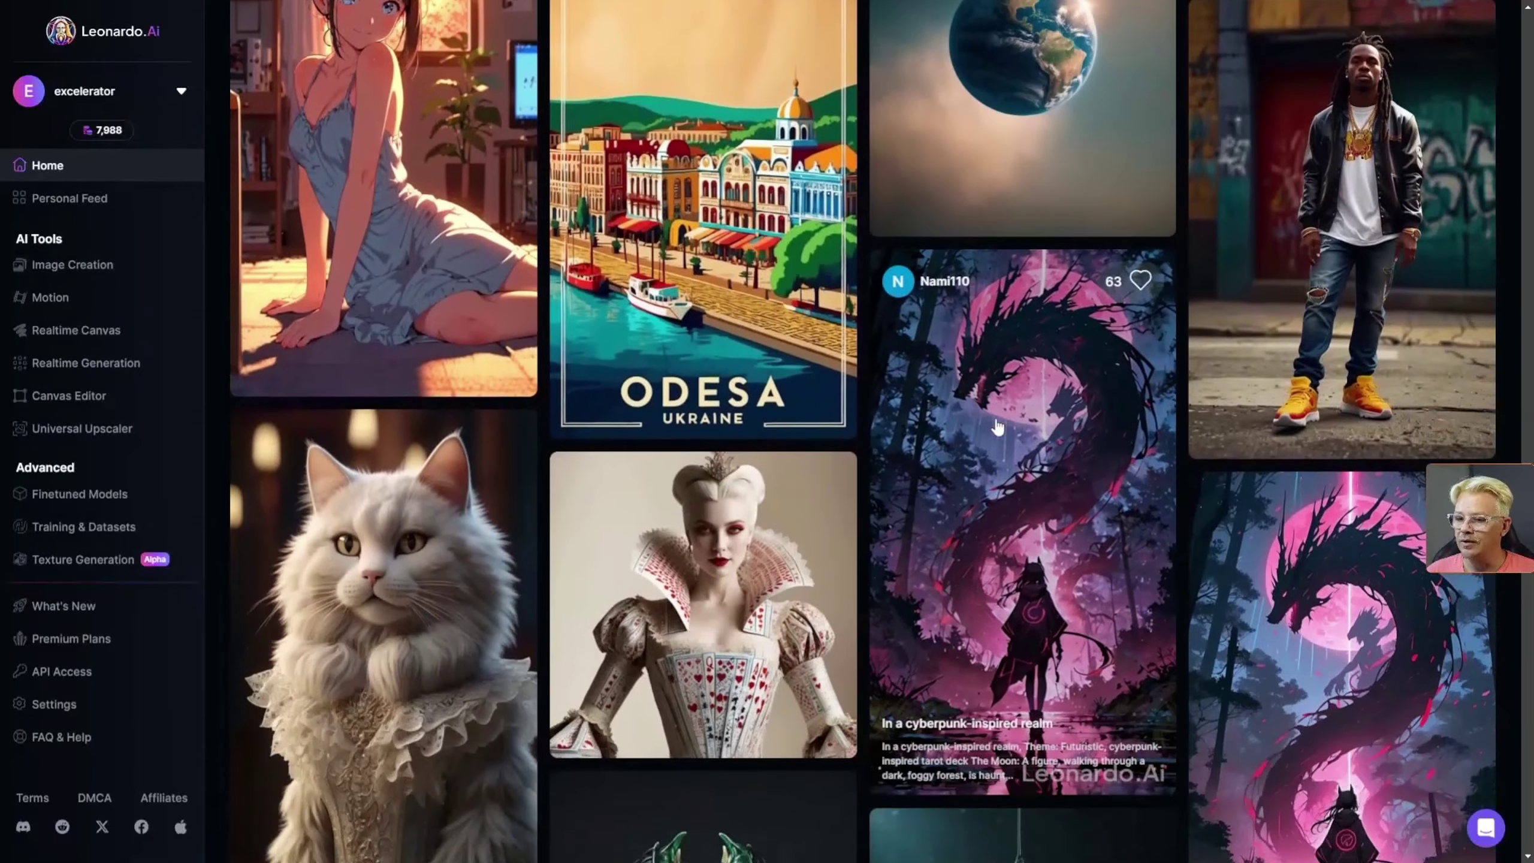
pyautogui.scroll(-3, 997, 426)
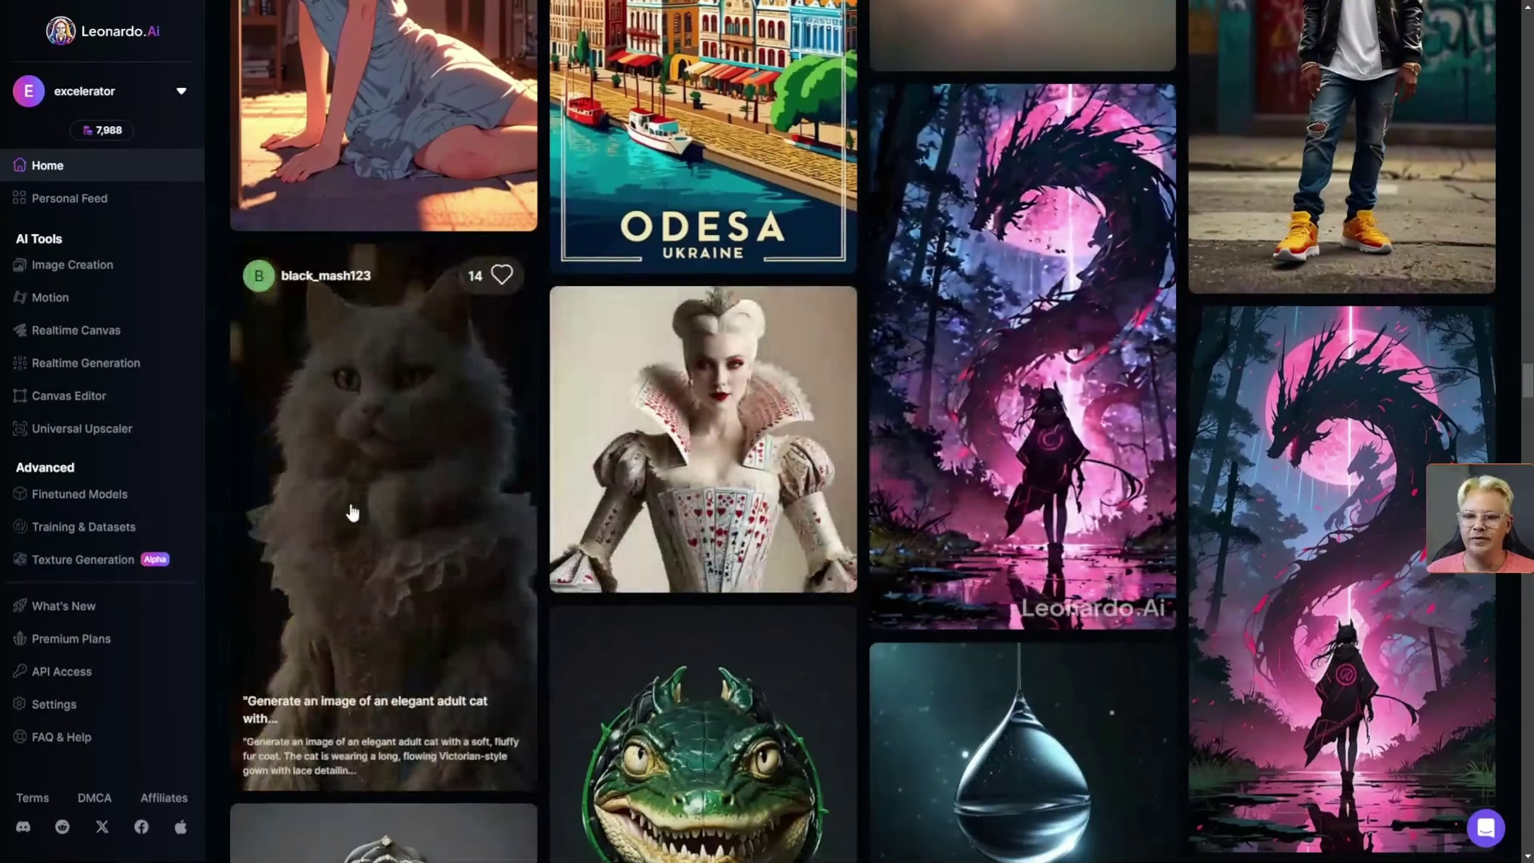
pyautogui.click(381, 494)
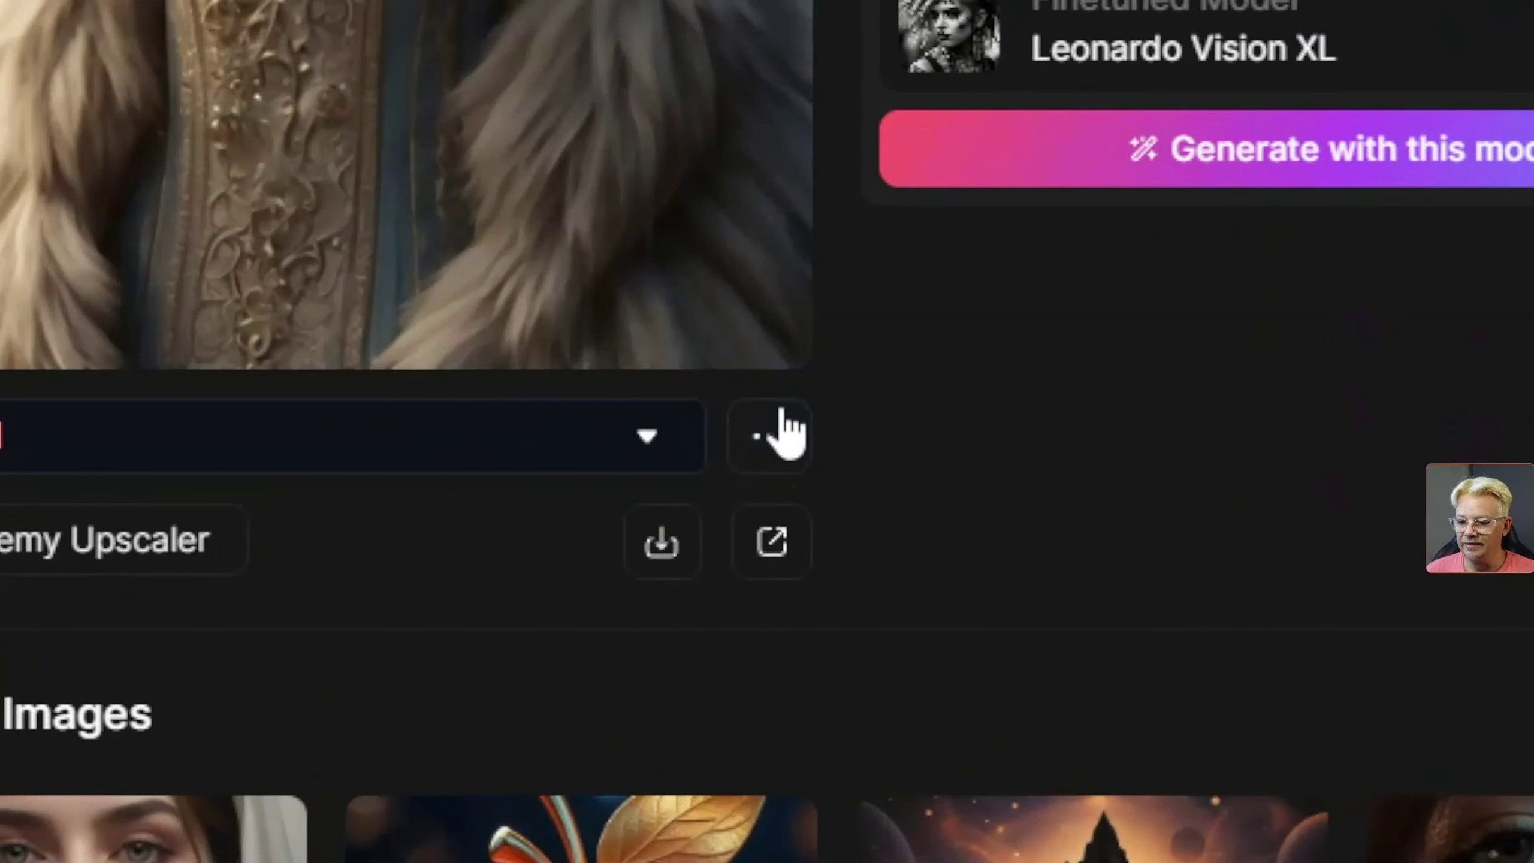
pyautogui.click(779, 459)
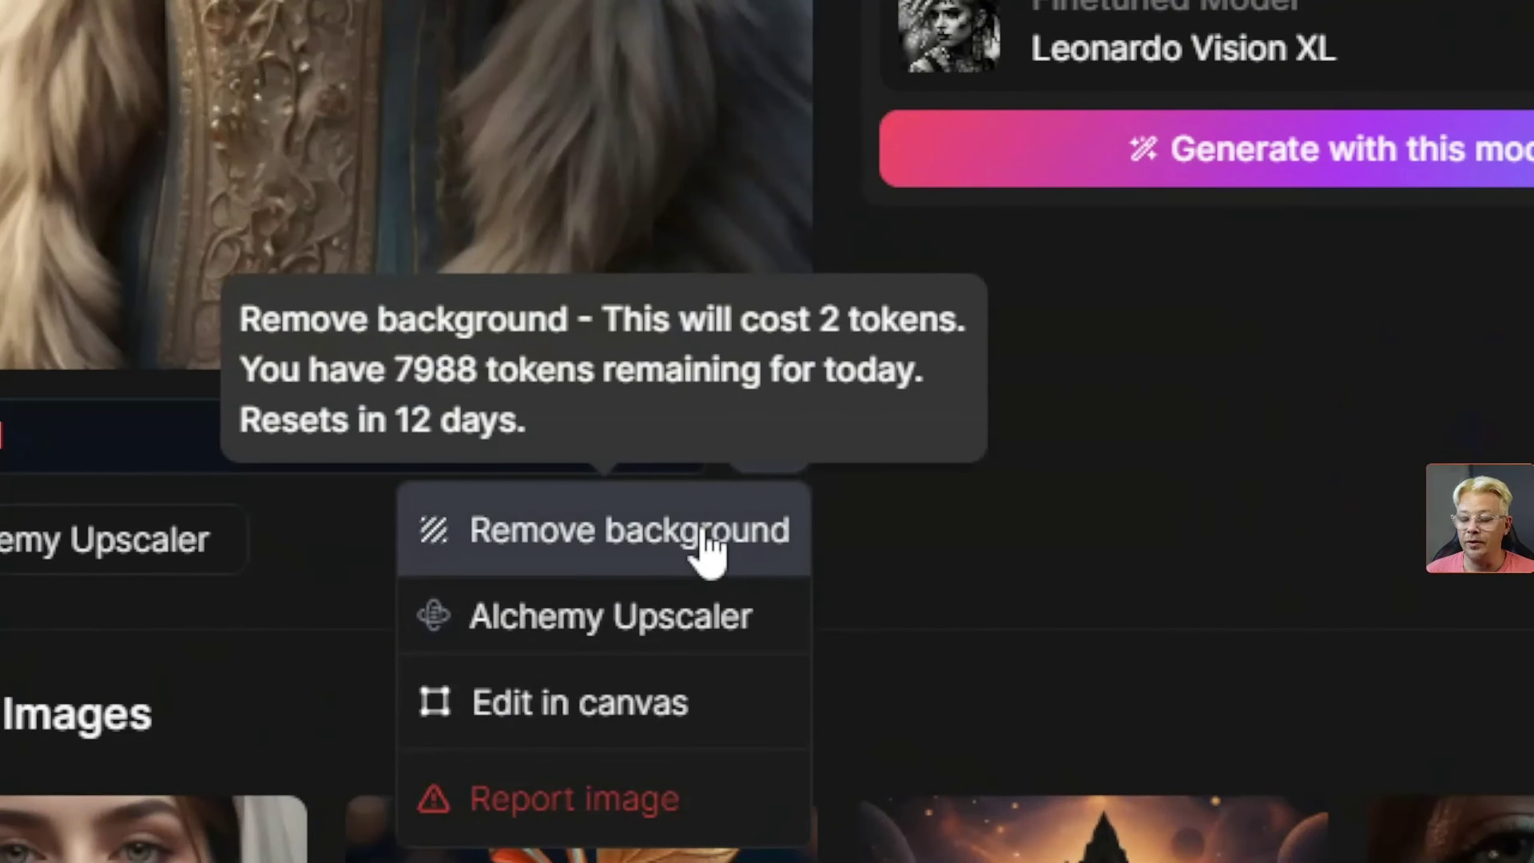
pyautogui.click(707, 543)
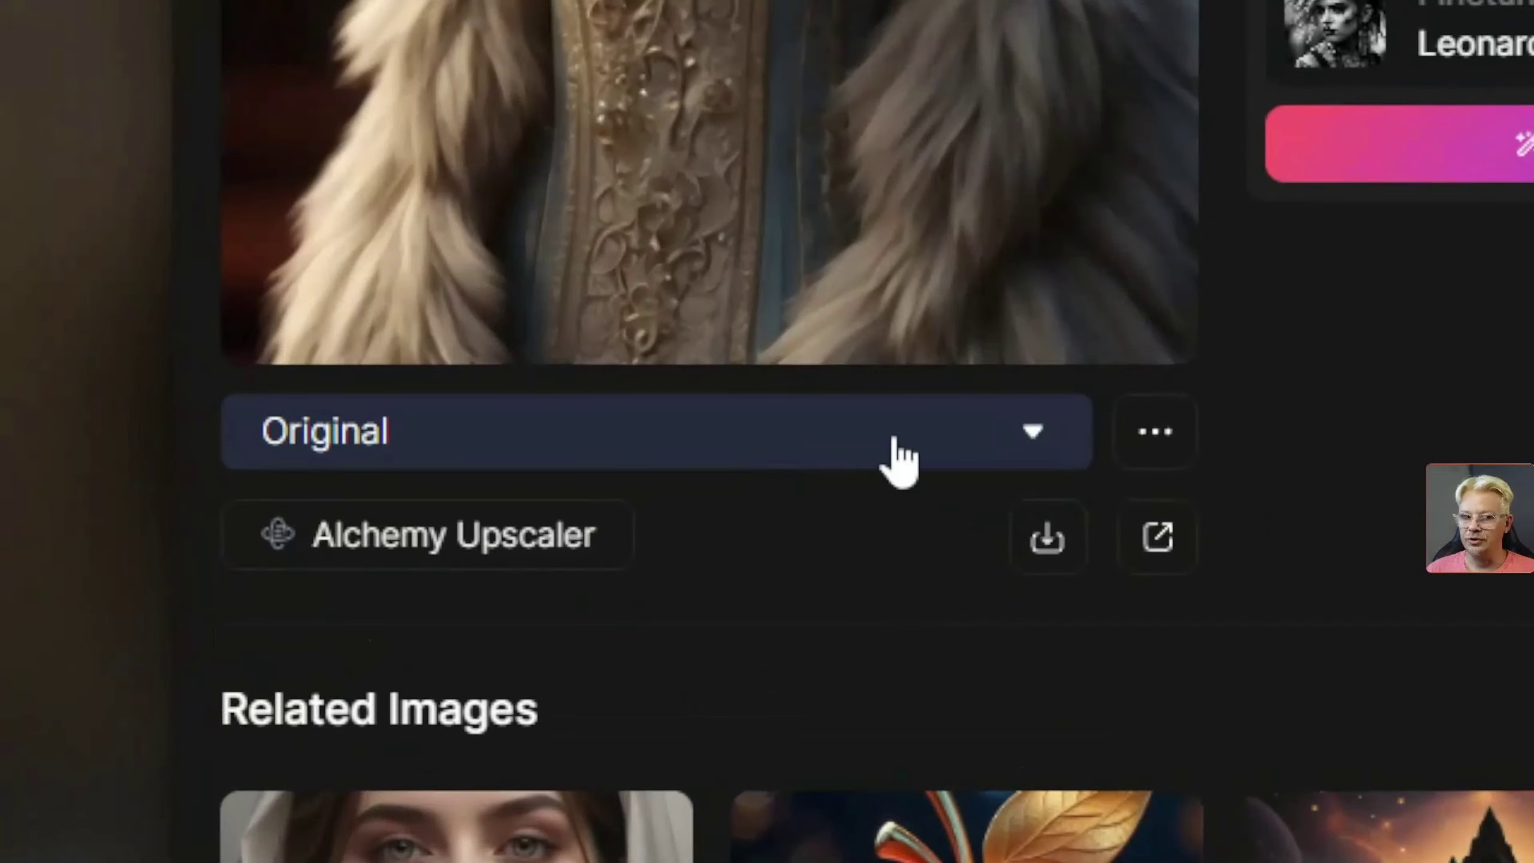
# Show the cat's No Background version full size, toggling to Original and back
pyautogui.click(651, 673)
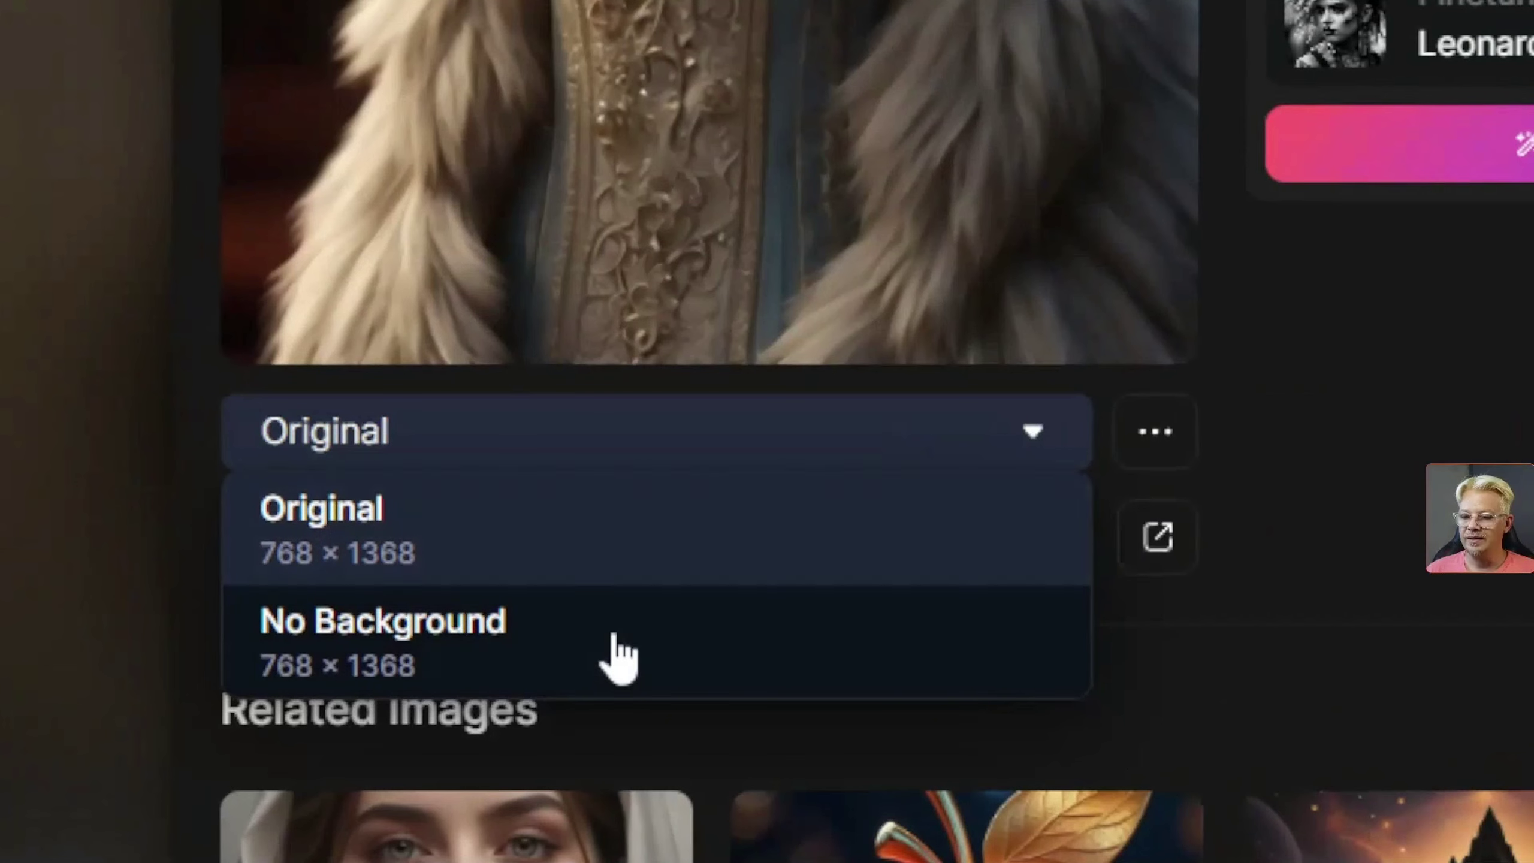
pyautogui.click(604, 681)
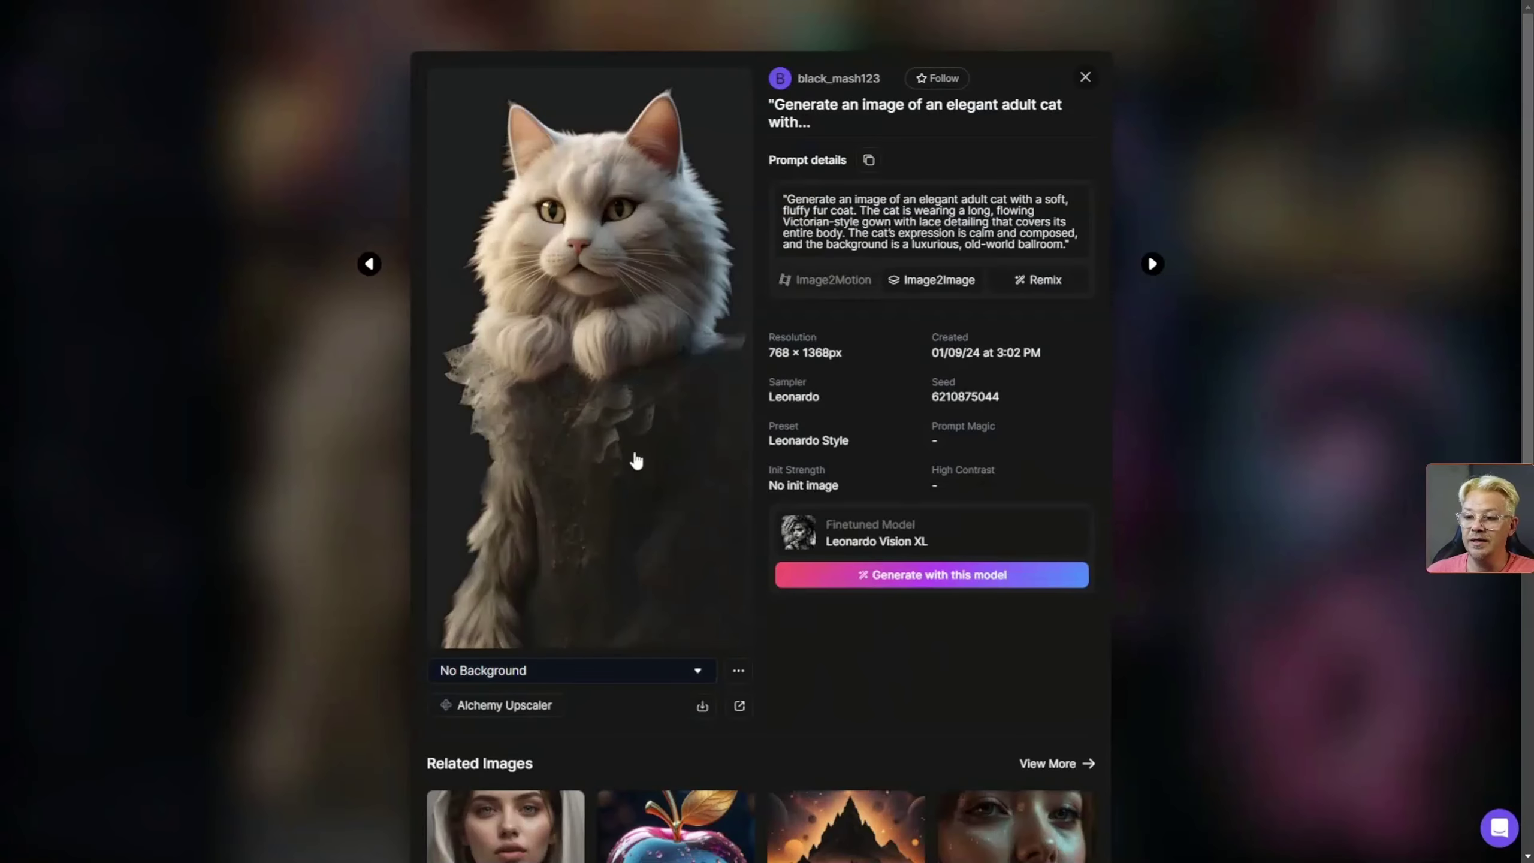
pyautogui.click(635, 460)
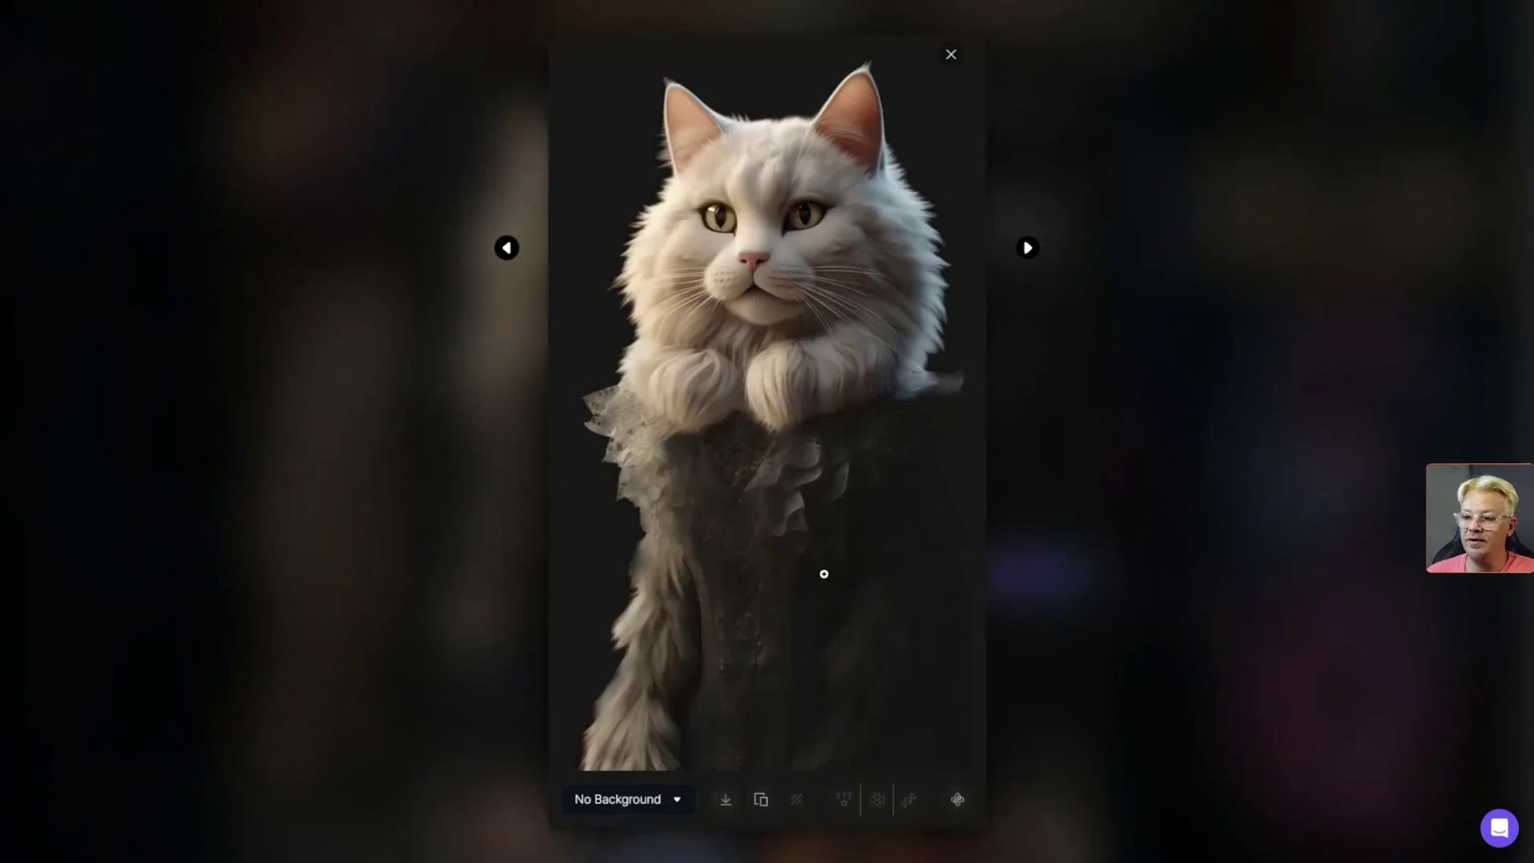
pyautogui.click(506, 248)
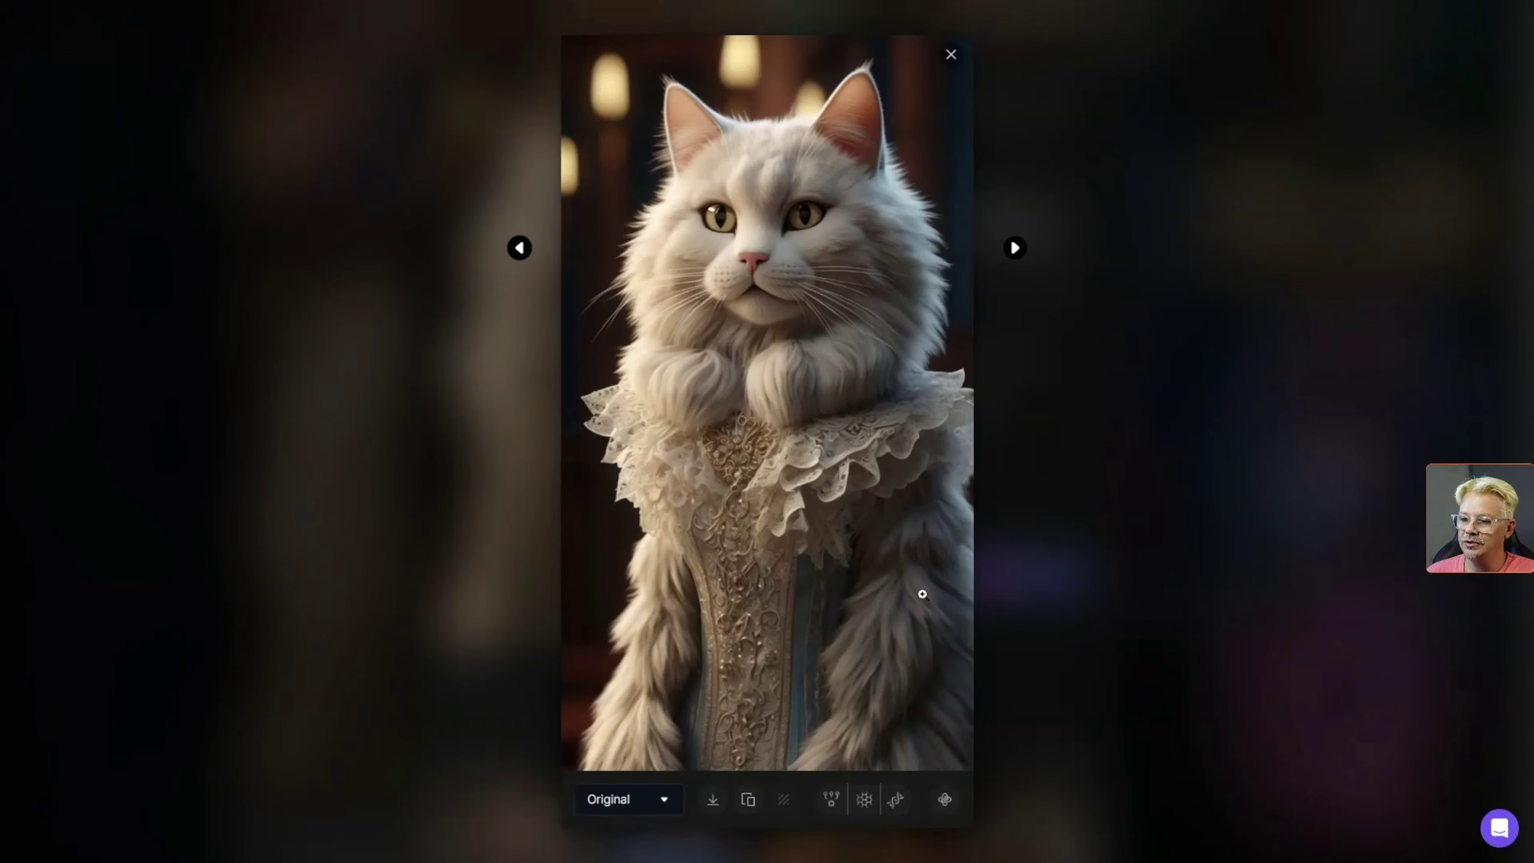
pyautogui.click(632, 805)
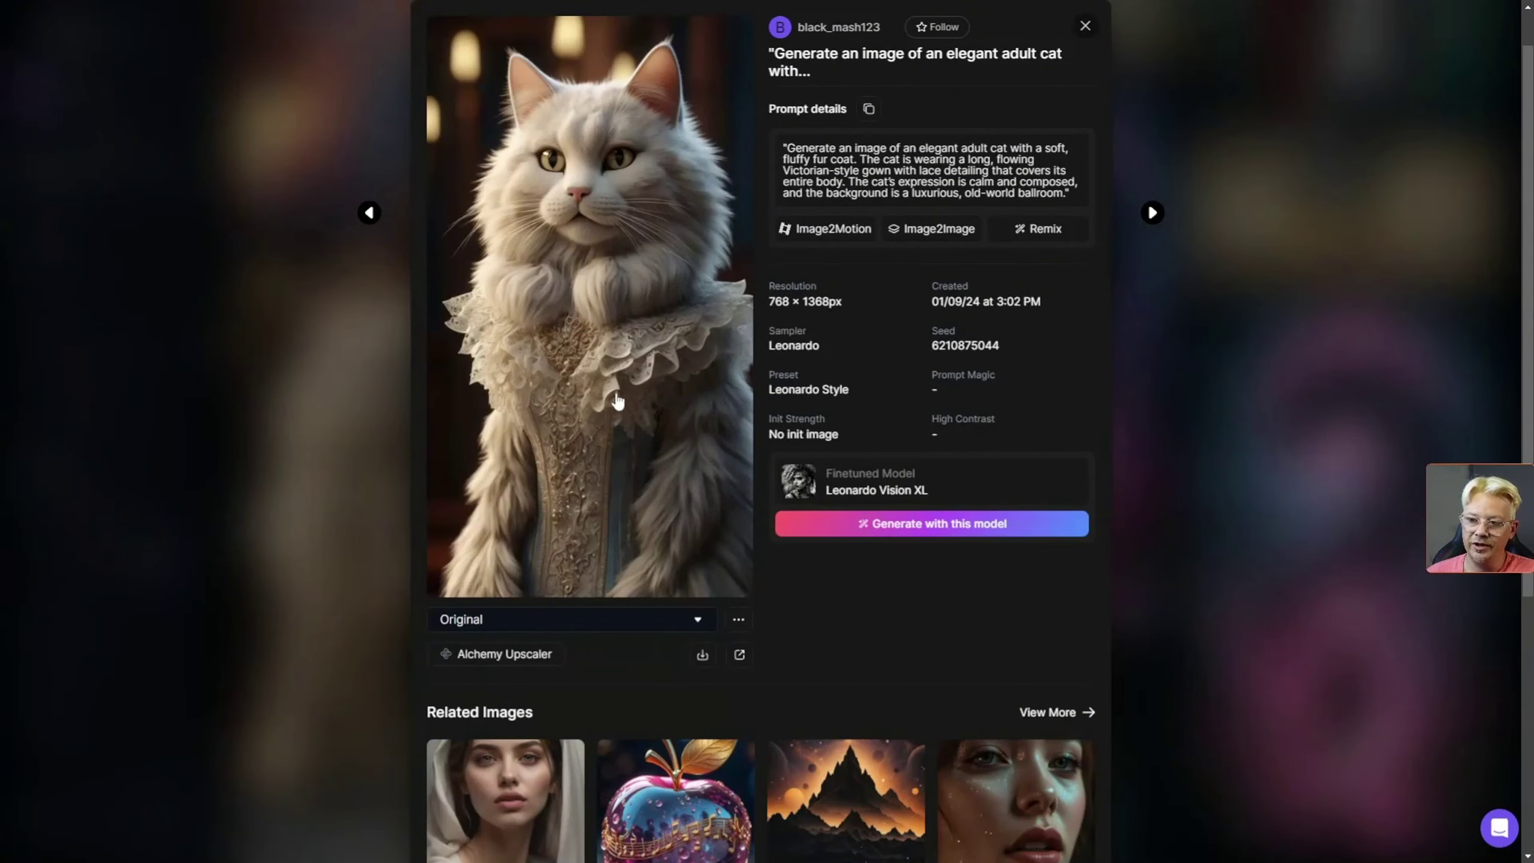
# Close the cat details and open the hip hop avatar image
pyautogui.scroll(-3, 604, 526)
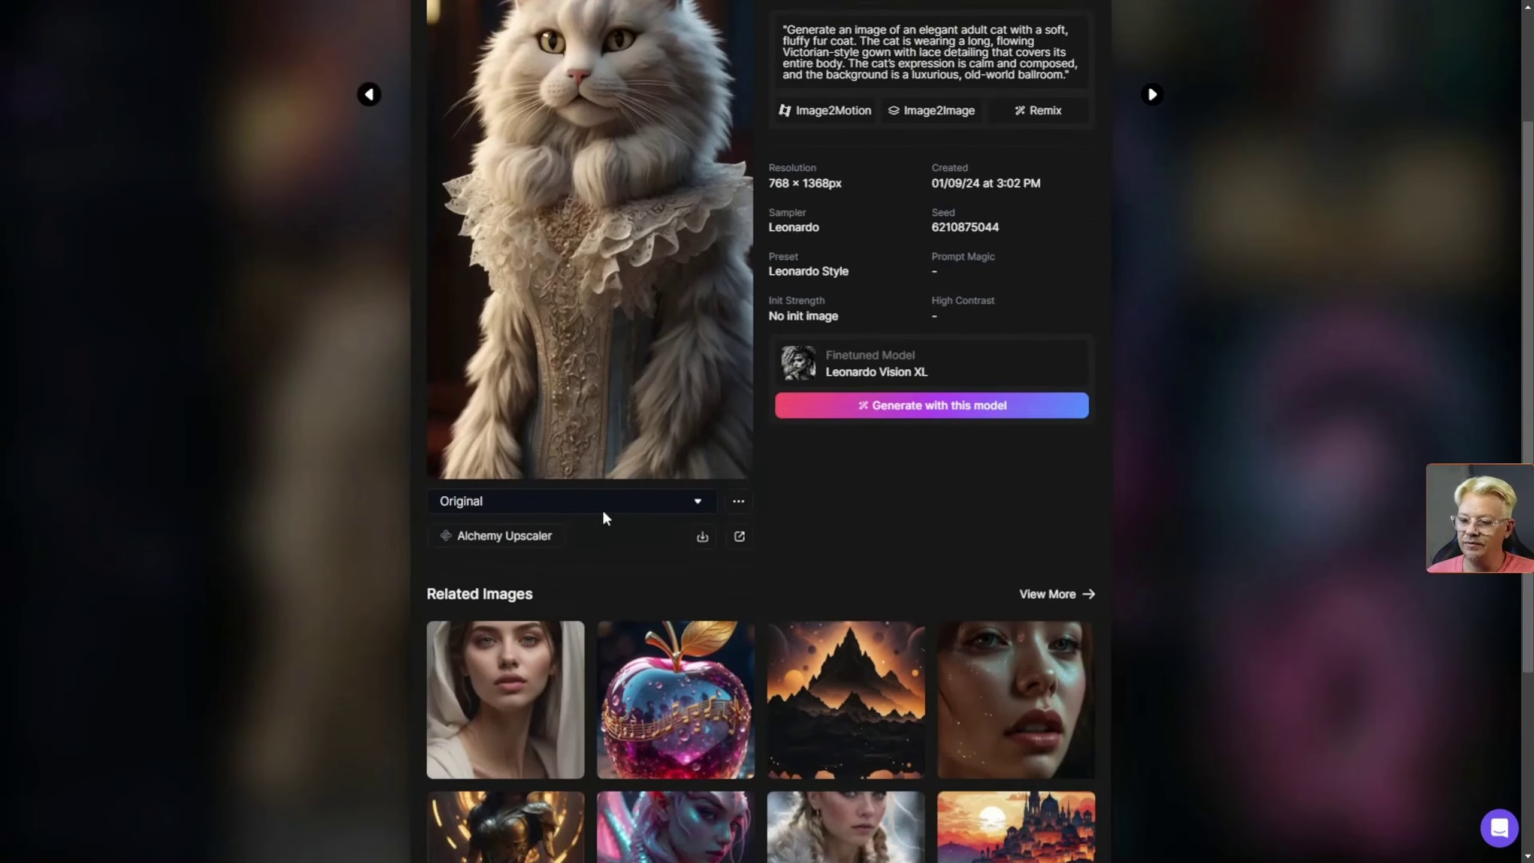
pyautogui.press('Escape')
pyautogui.scroll(3, 1014, 526)
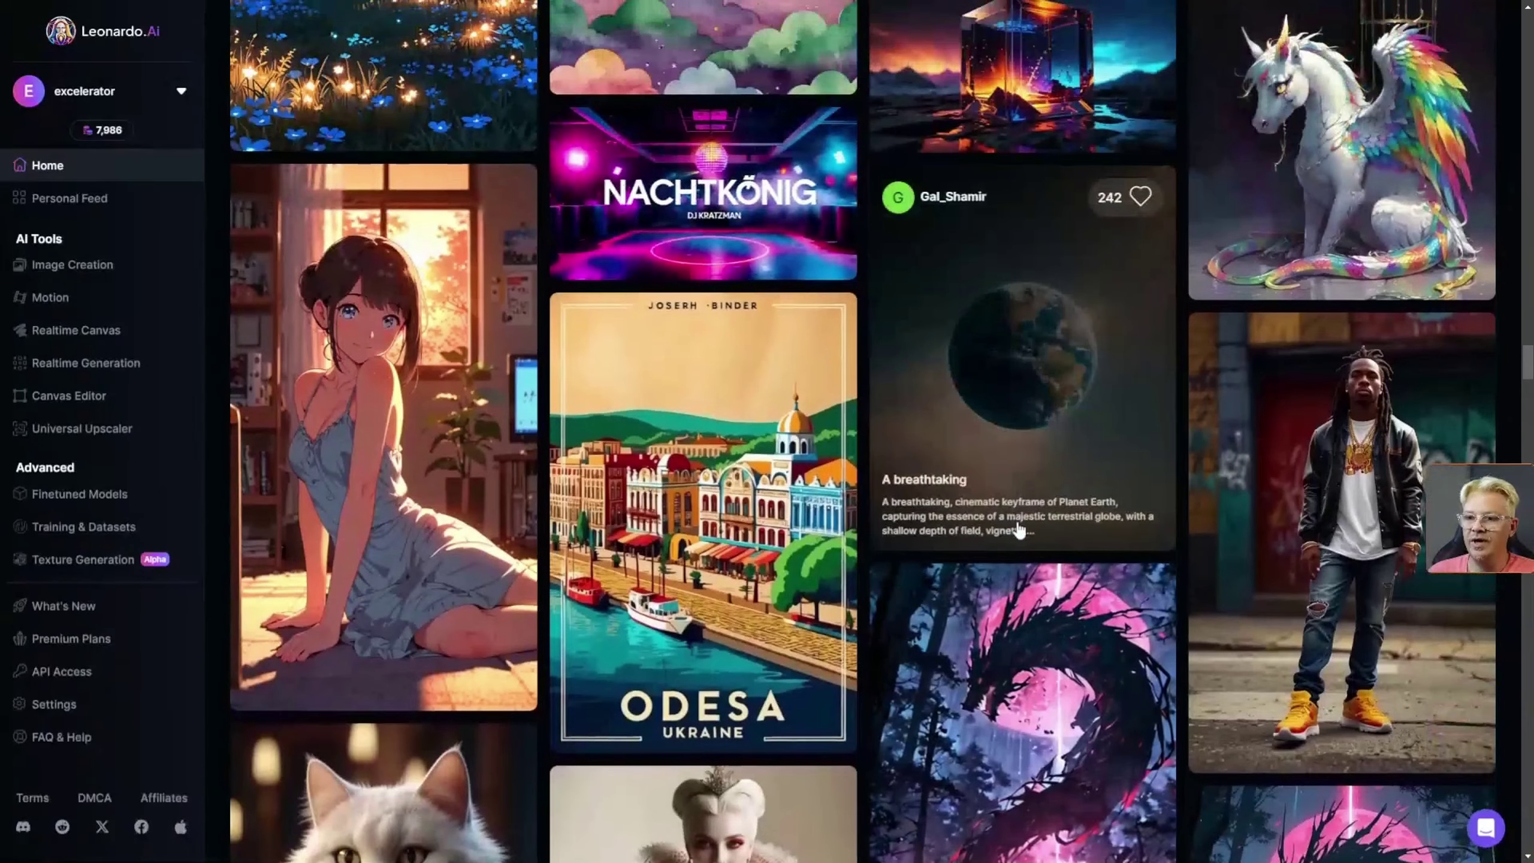
pyautogui.click(1346, 519)
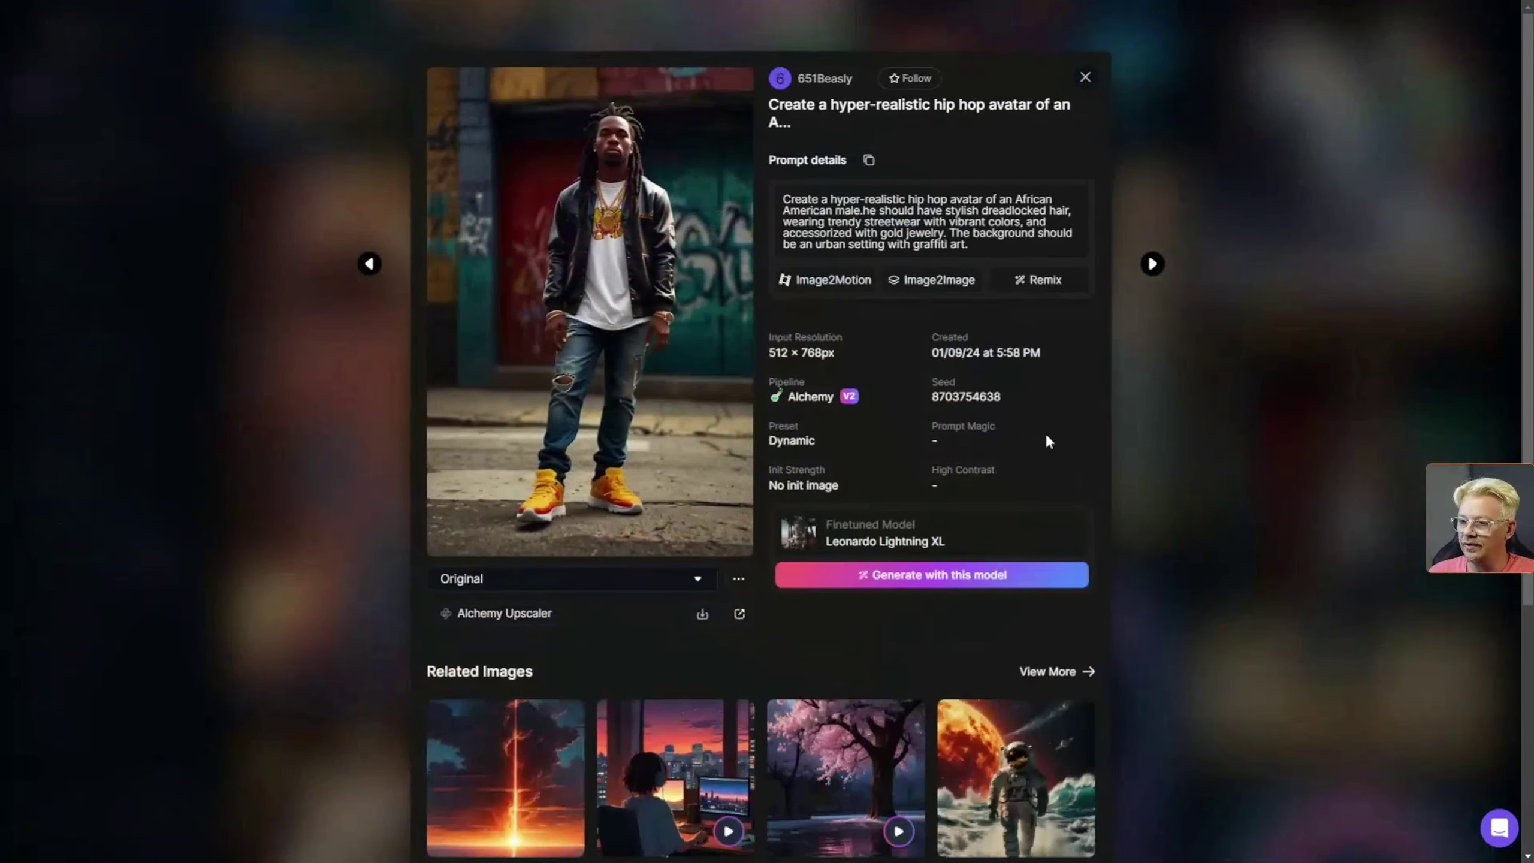
# Choose Remove background for the hip hop avatar and dismiss the confirmation
pyautogui.click(731, 581)
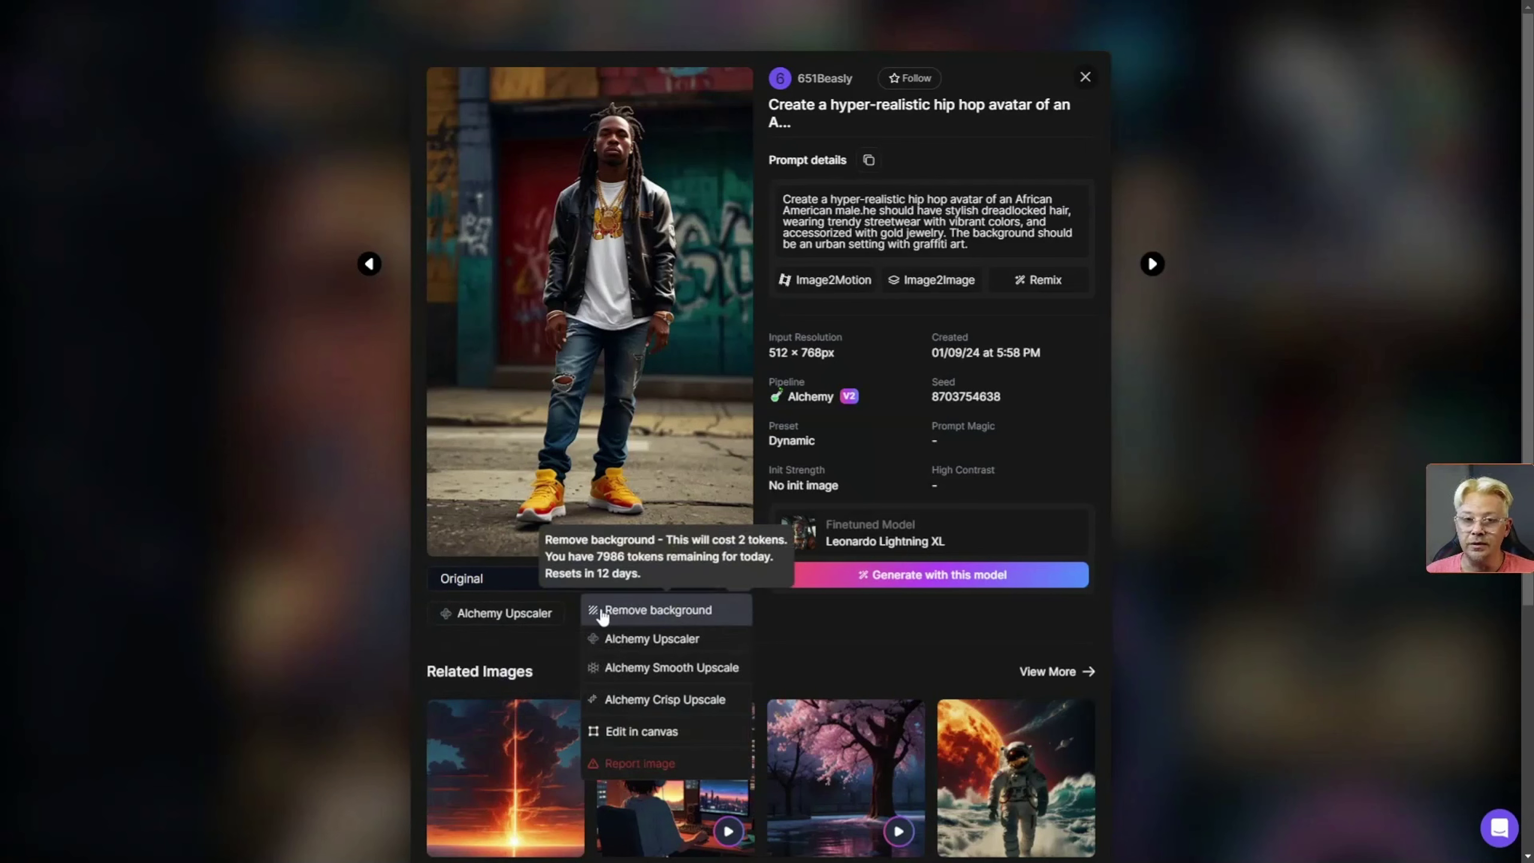
pyautogui.click(647, 611)
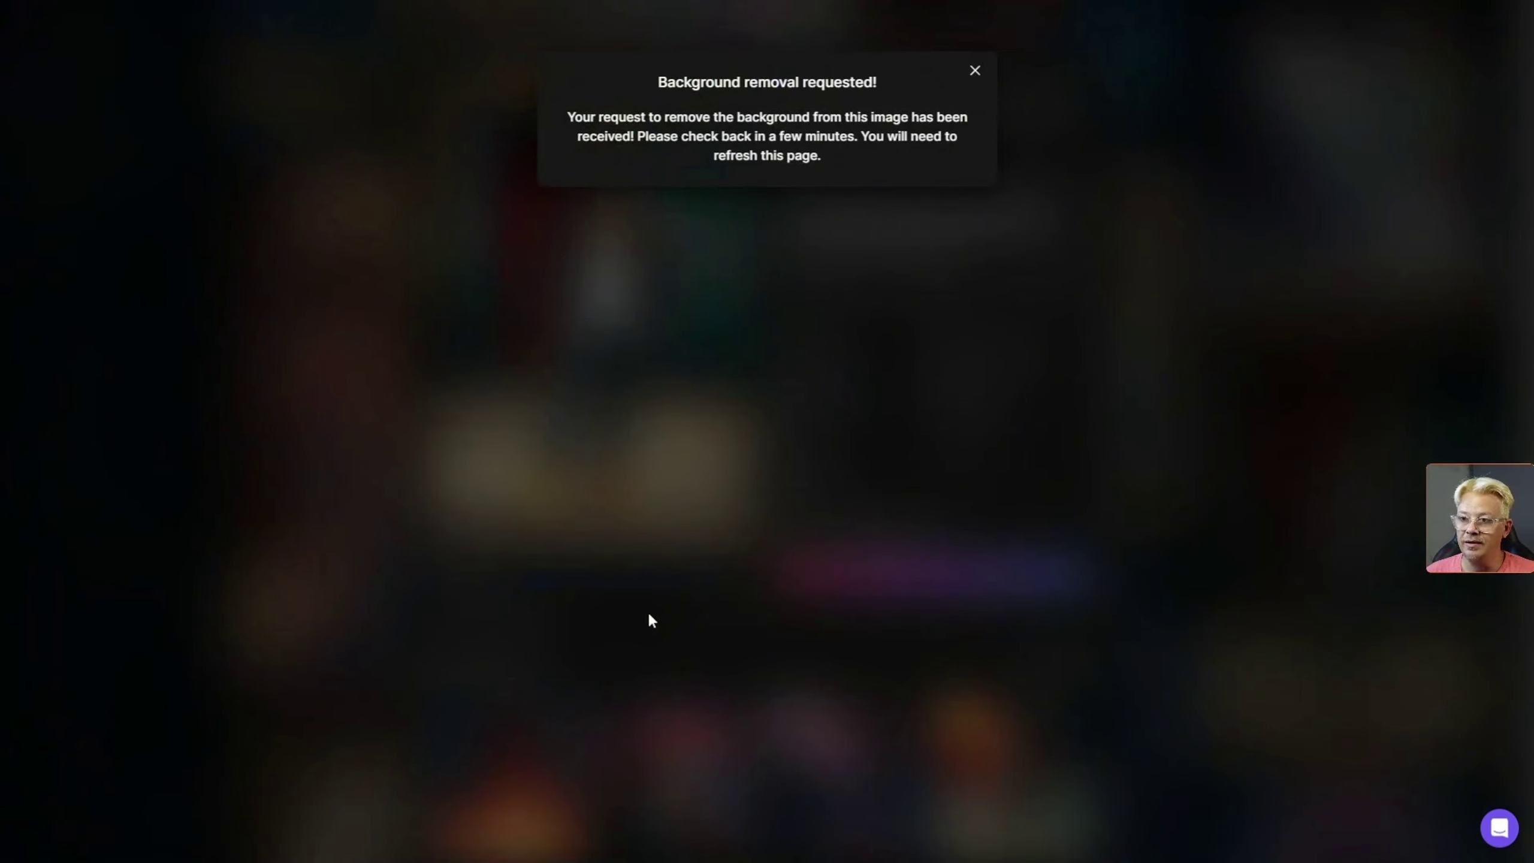
pyautogui.click(975, 70)
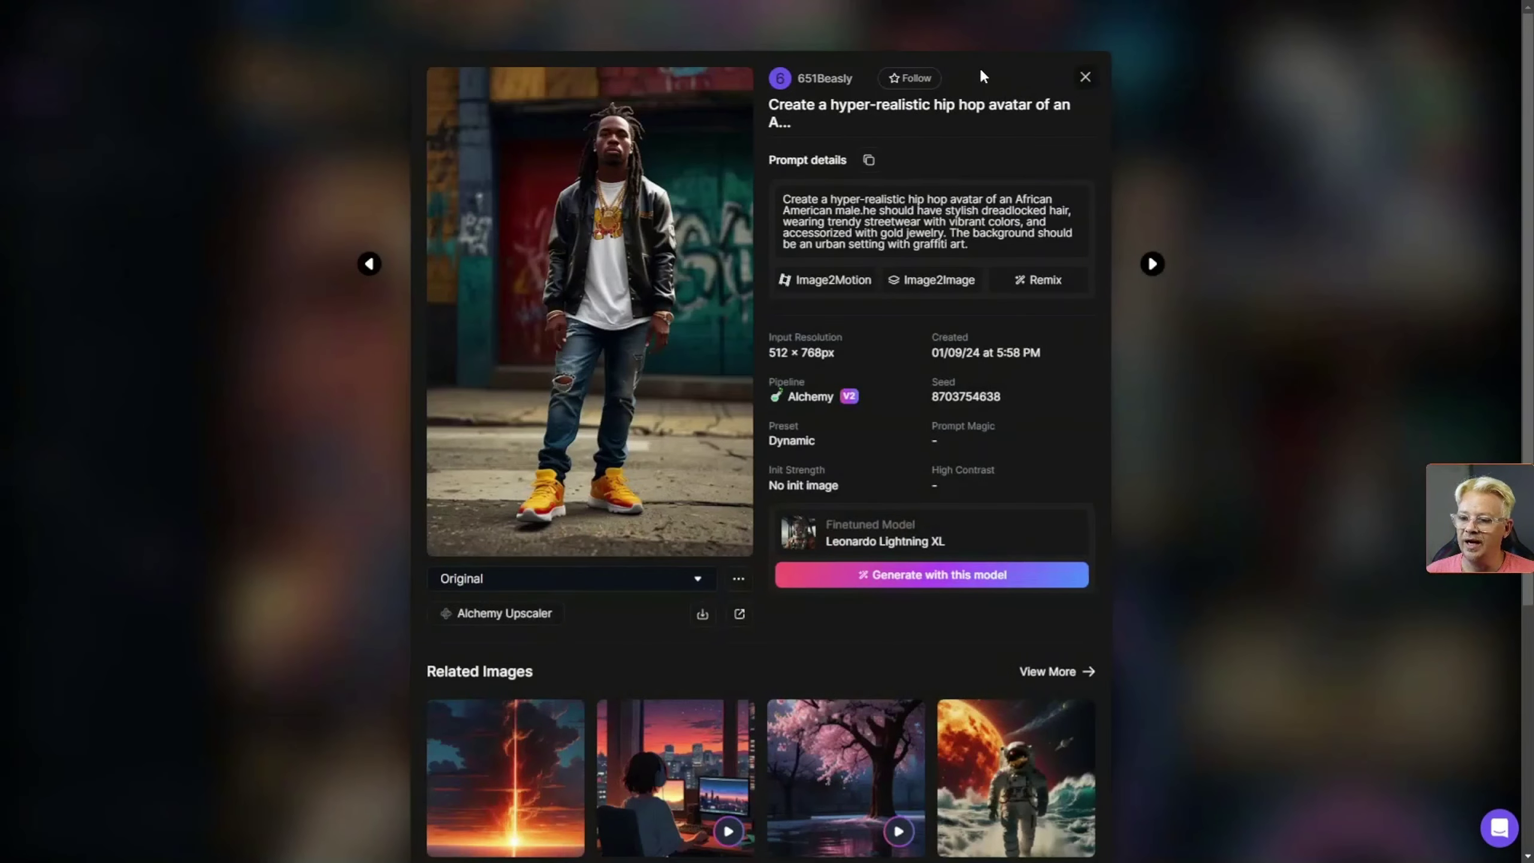
# Switch the avatar to No Background, then compare it with the Original street-background version
pyautogui.click(640, 581)
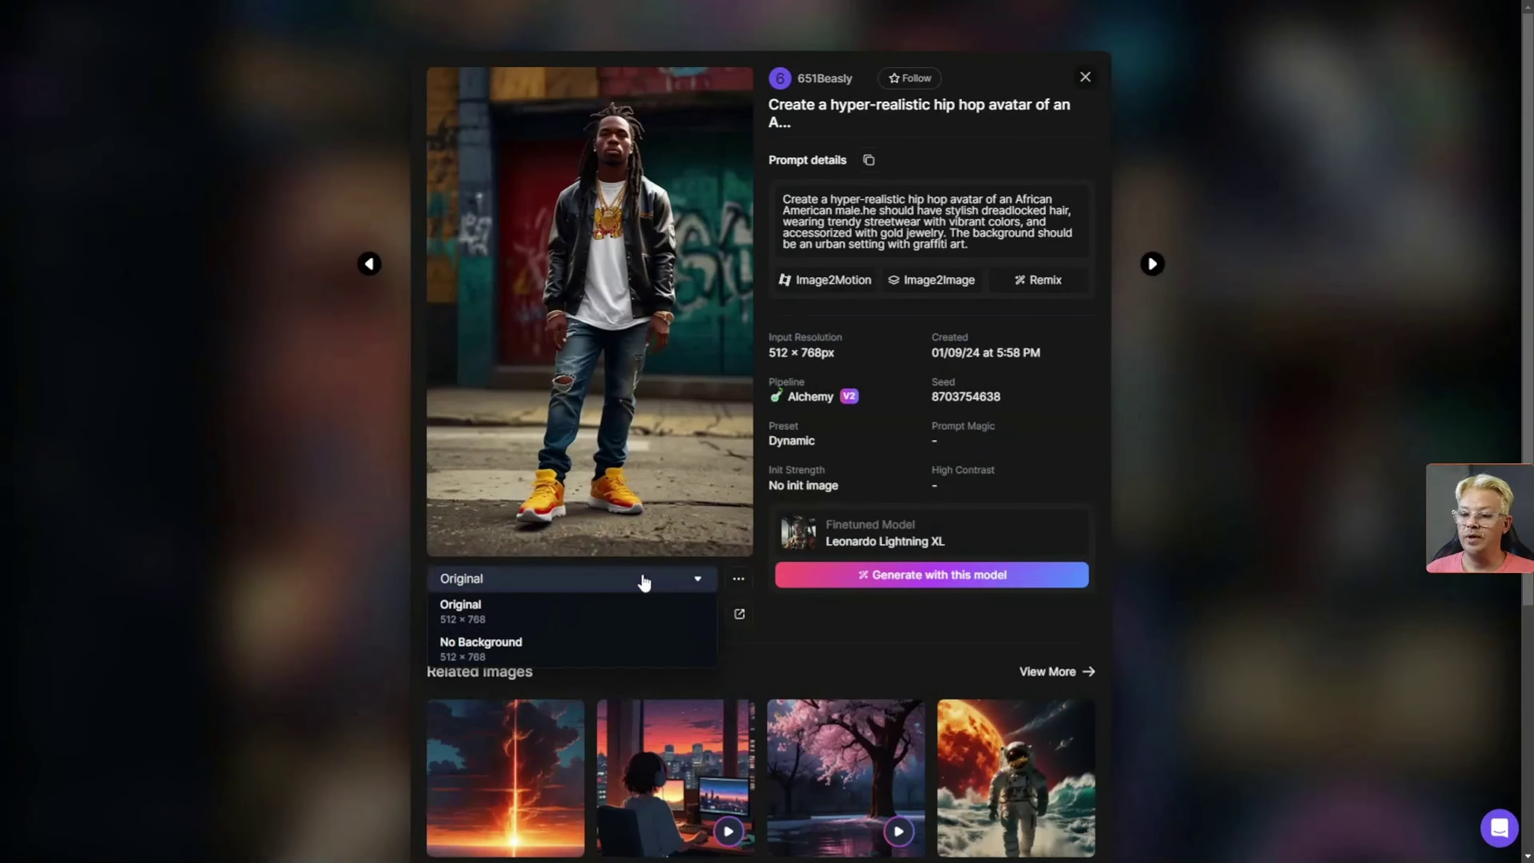
pyautogui.click(531, 647)
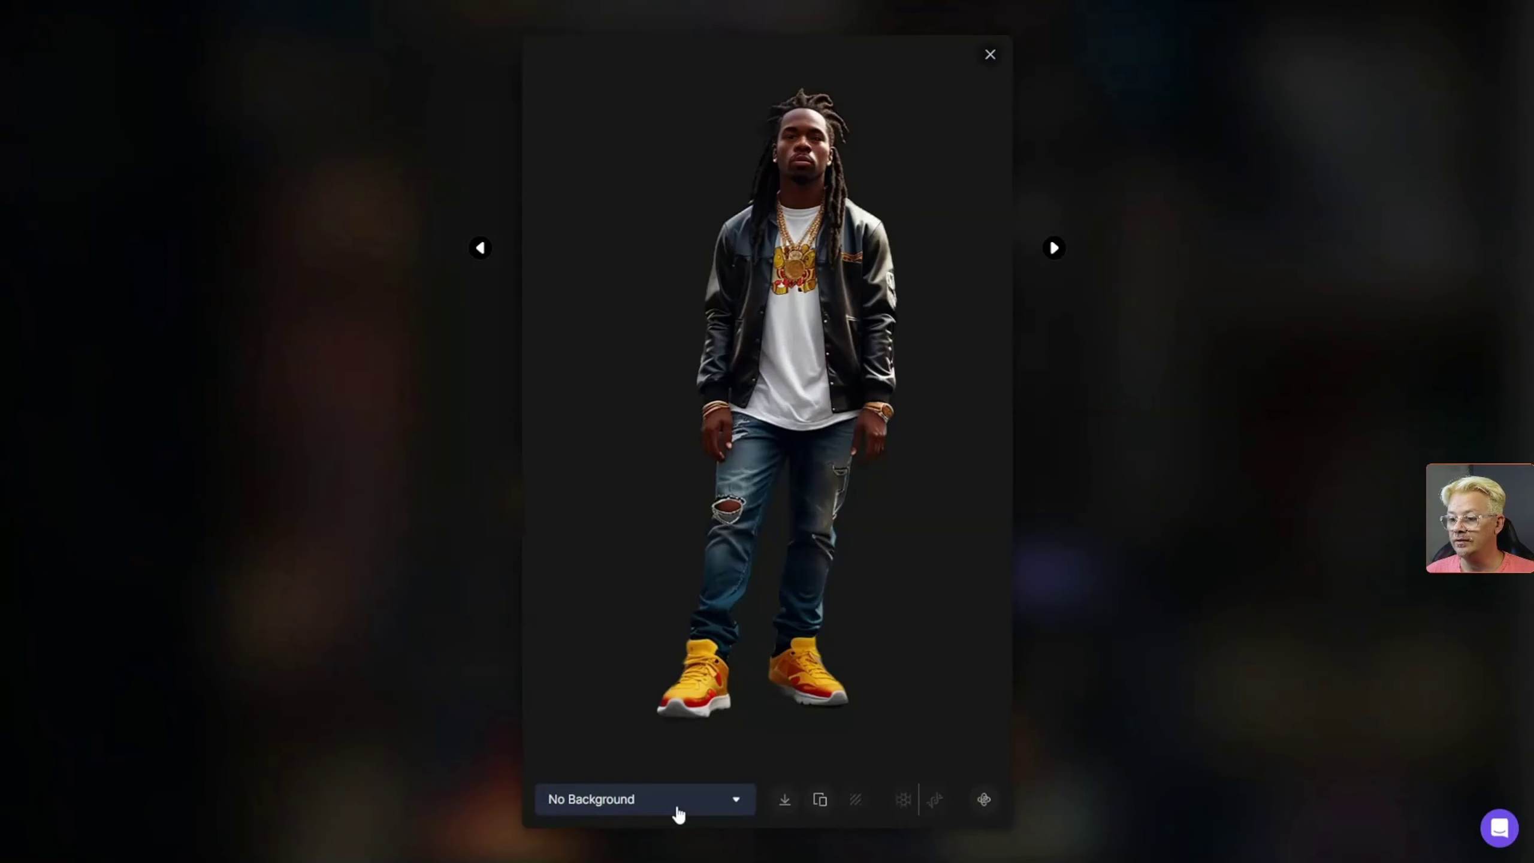
pyautogui.click(679, 813)
pyautogui.click(653, 732)
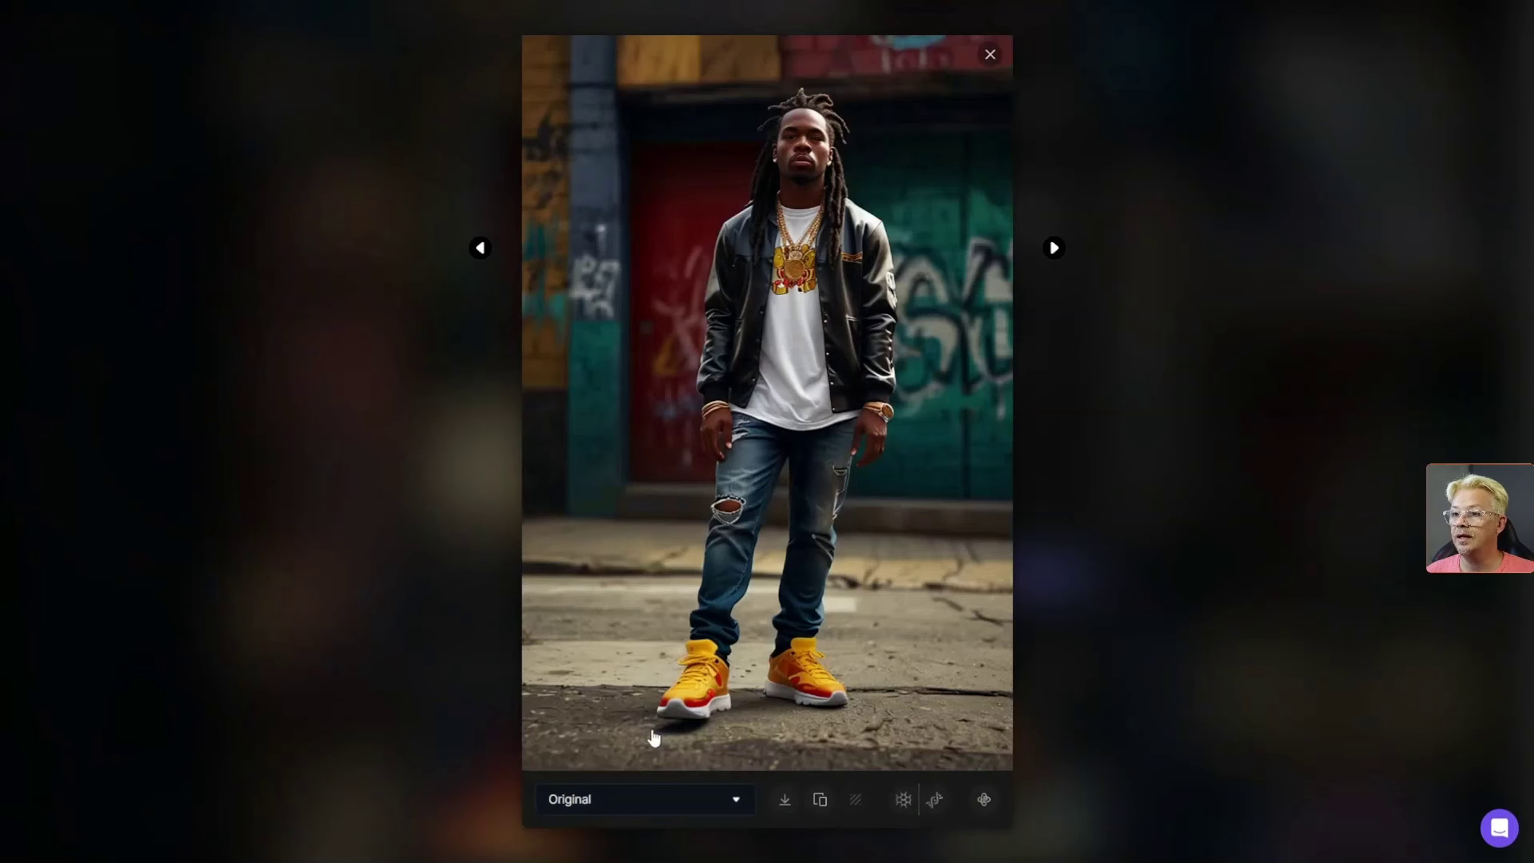
# Return the avatar to its No Background version and bring up the sharing options
pyautogui.click(663, 805)
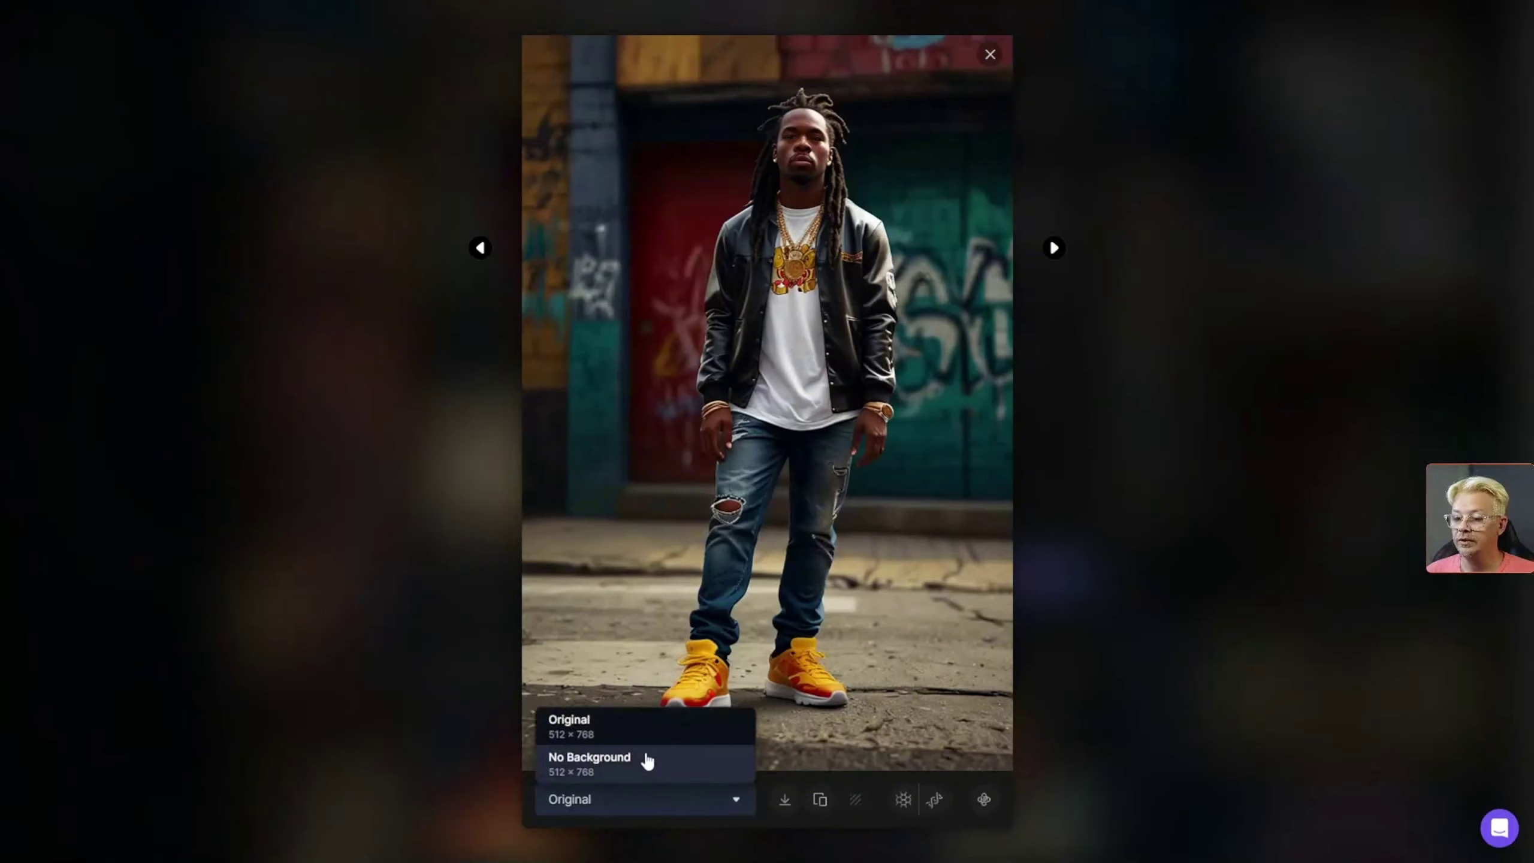
pyautogui.click(645, 772)
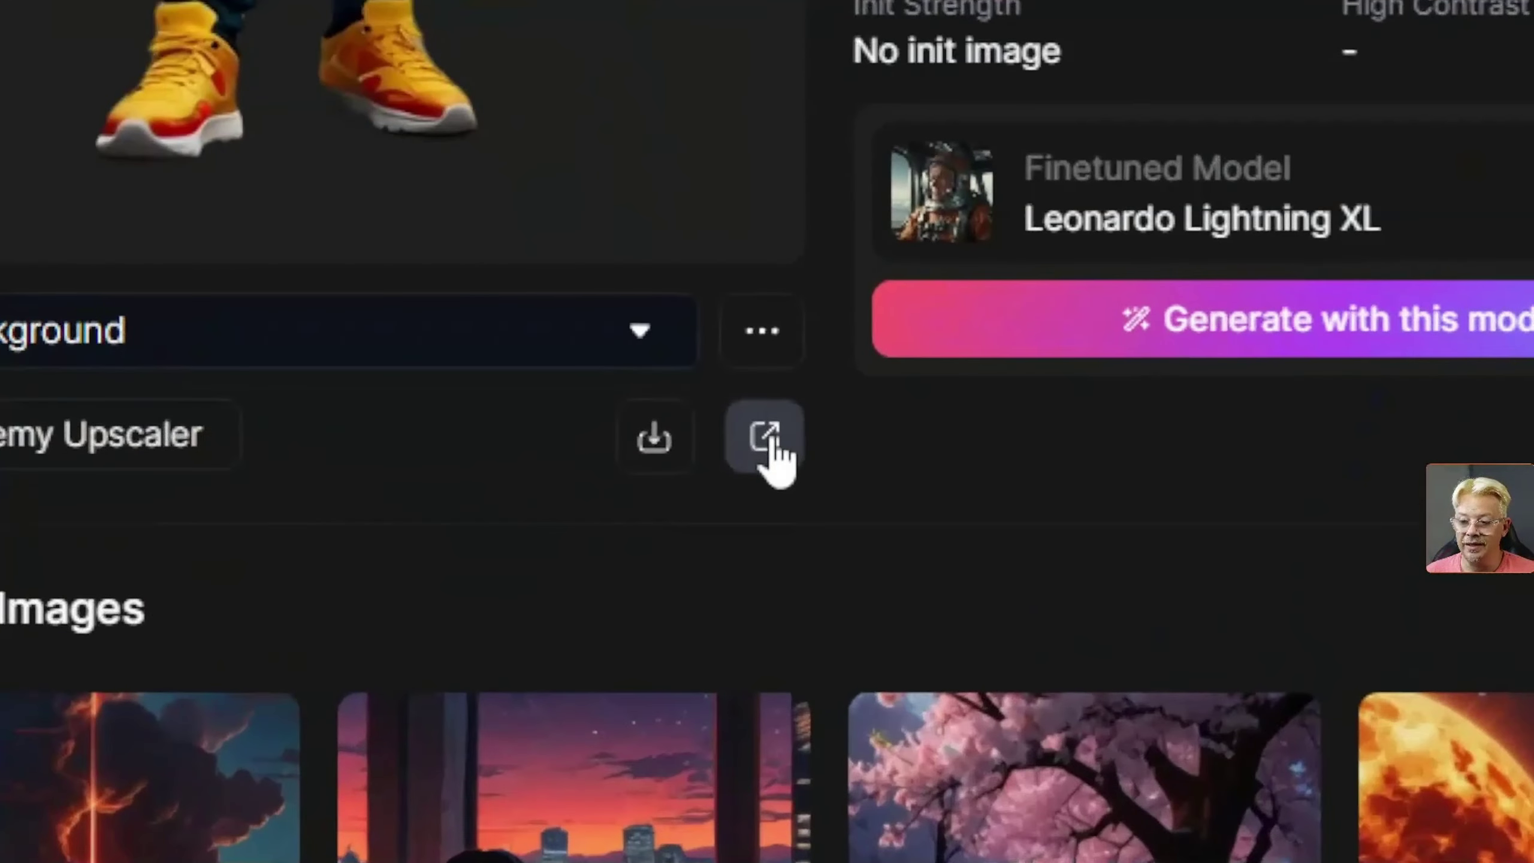
pyautogui.click(740, 617)
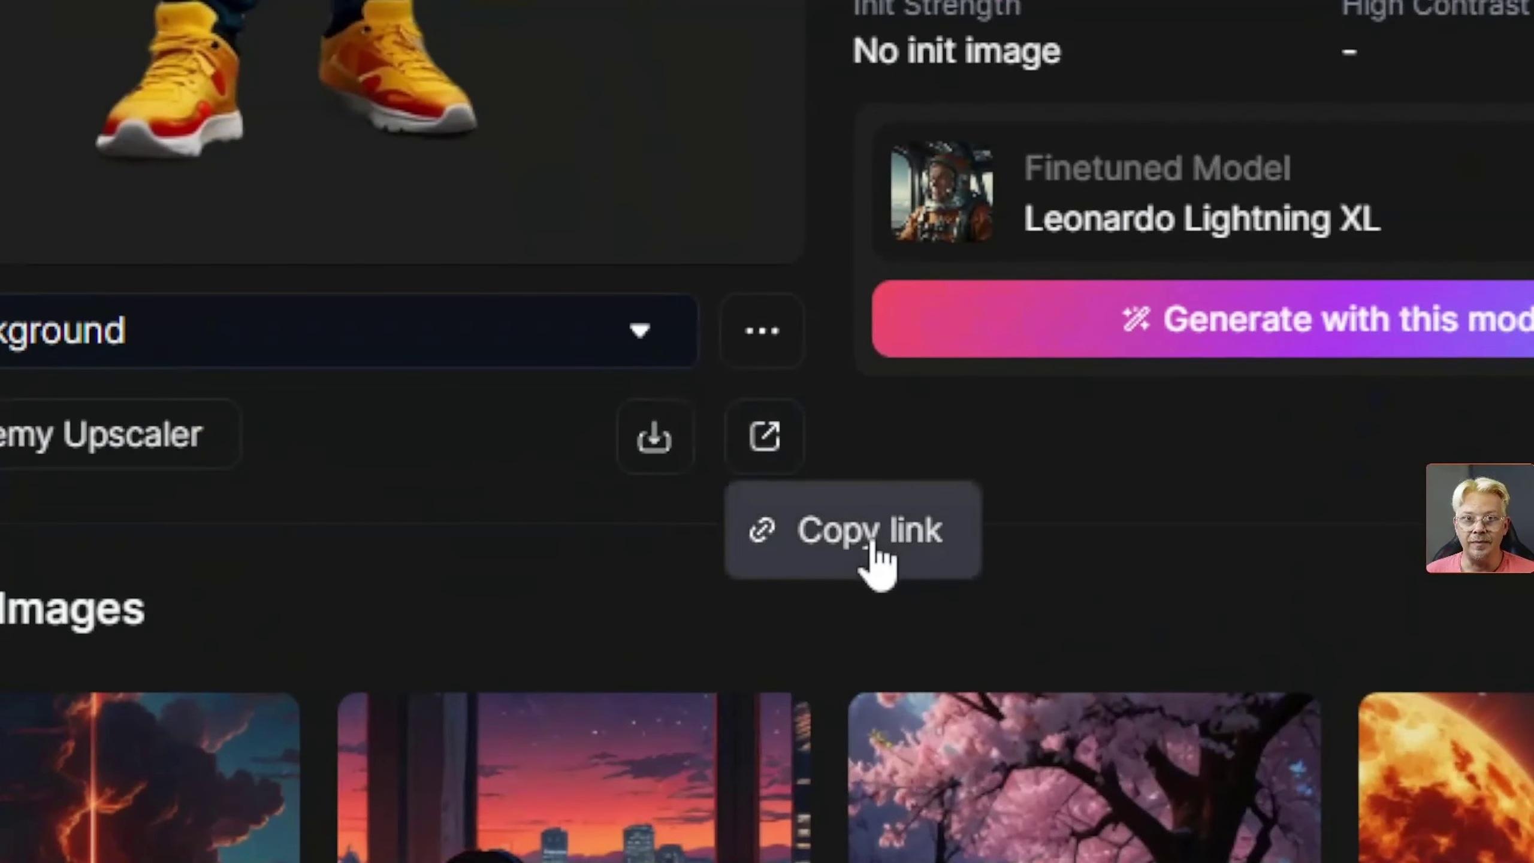
# Copy the image's shareable link
pyautogui.click(1186, 534)
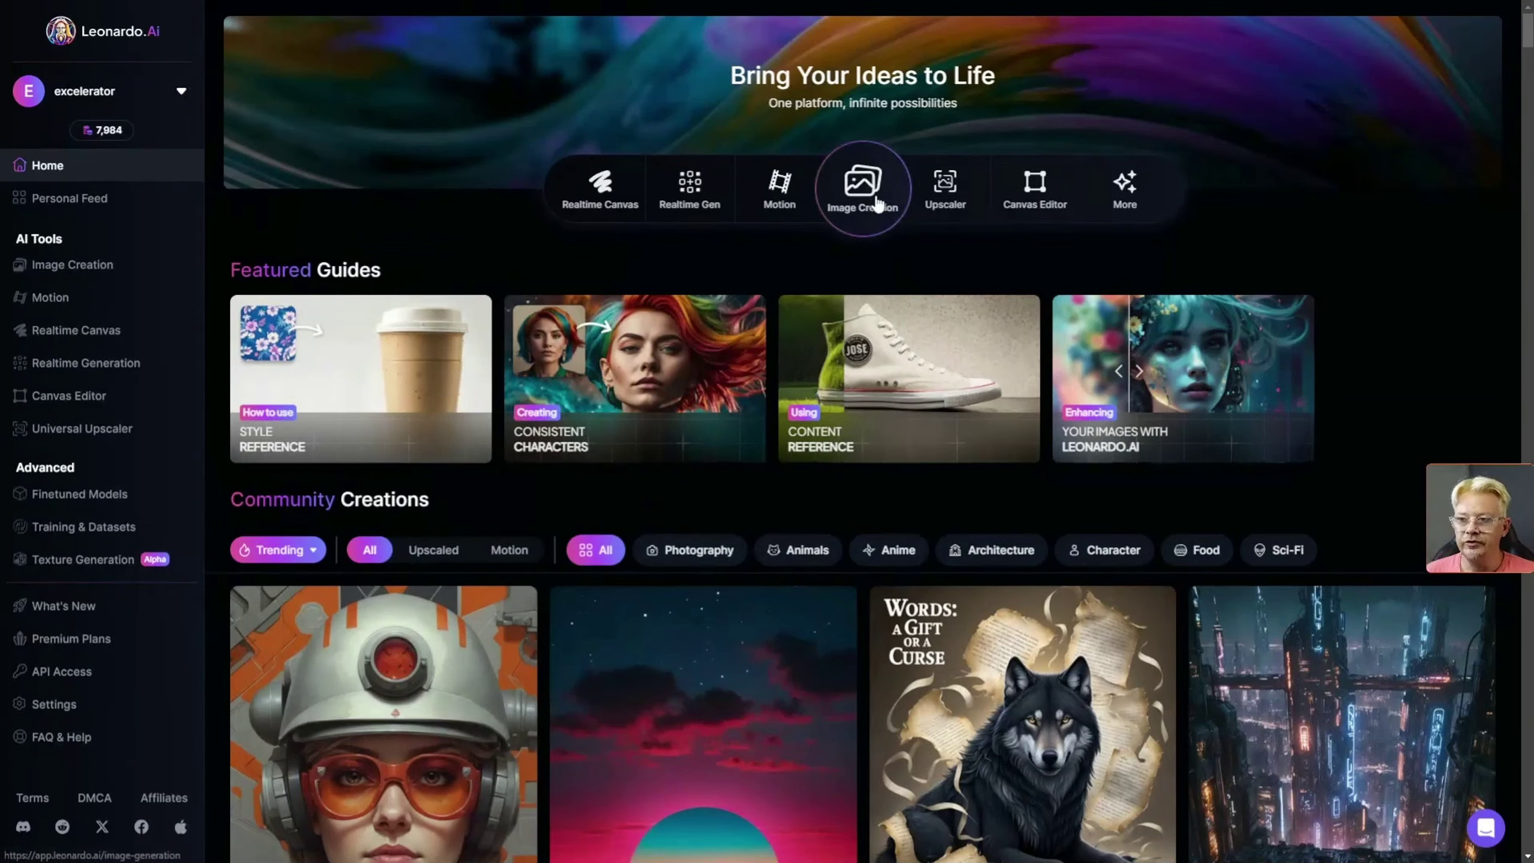
# In Image Creation, remove the background from the first 18-year-old skateboarder image
pyautogui.click(845, 232)
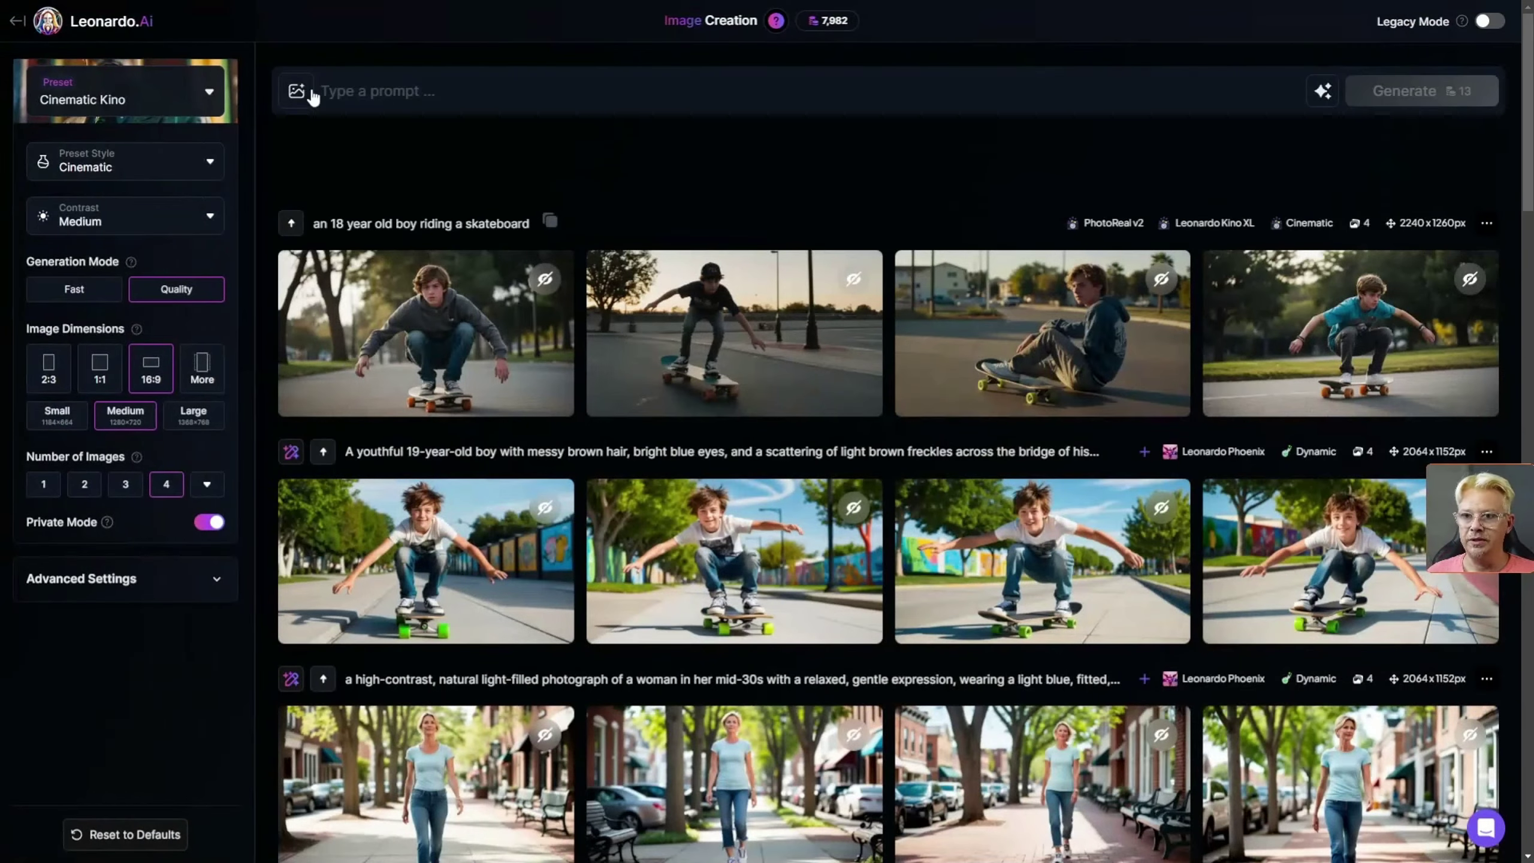
pyautogui.click(370, 96)
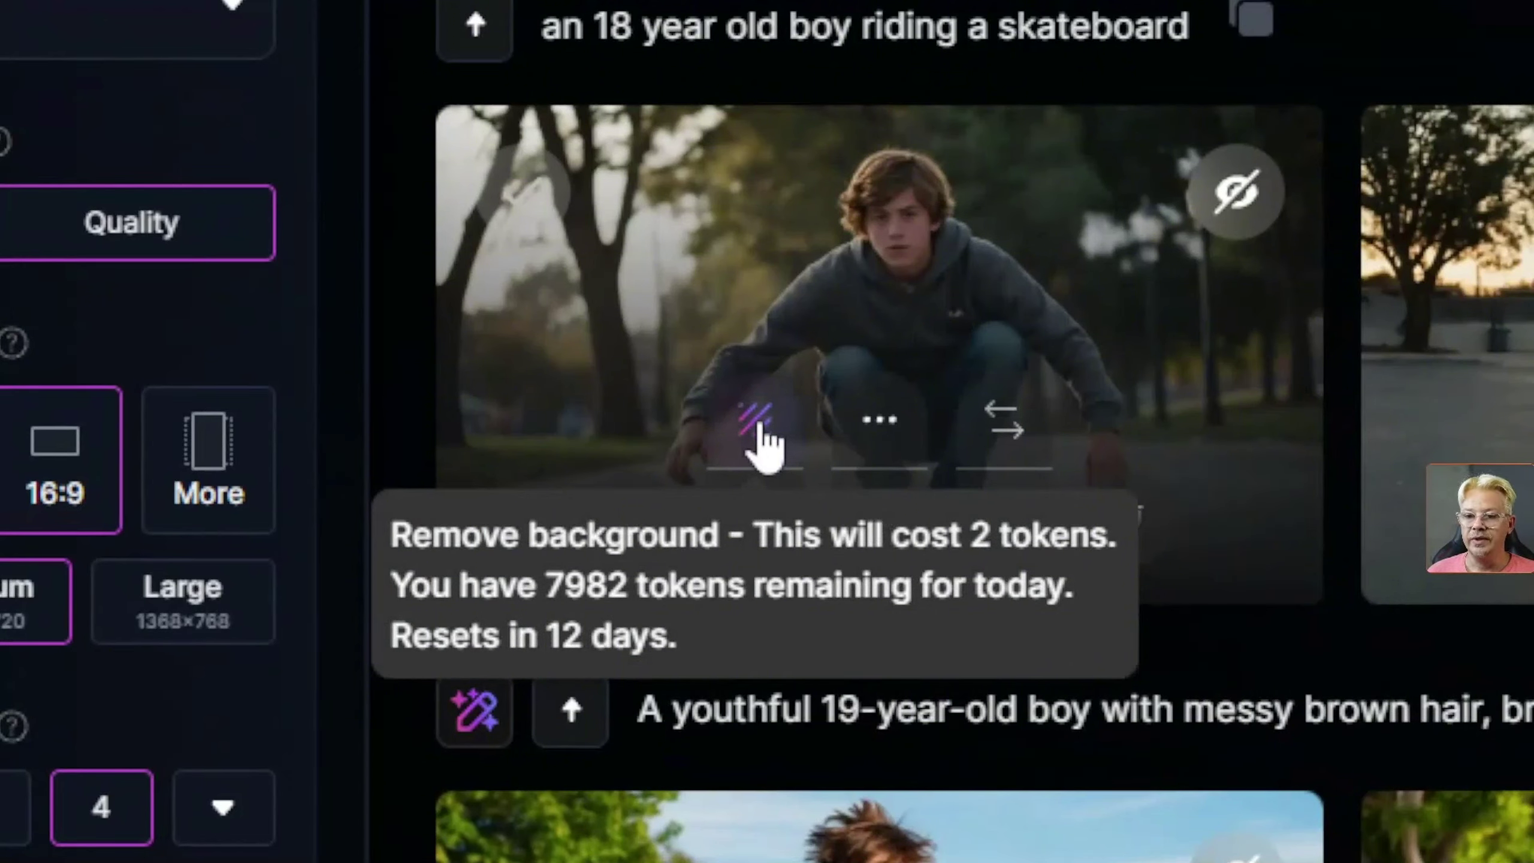
pyautogui.click(758, 423)
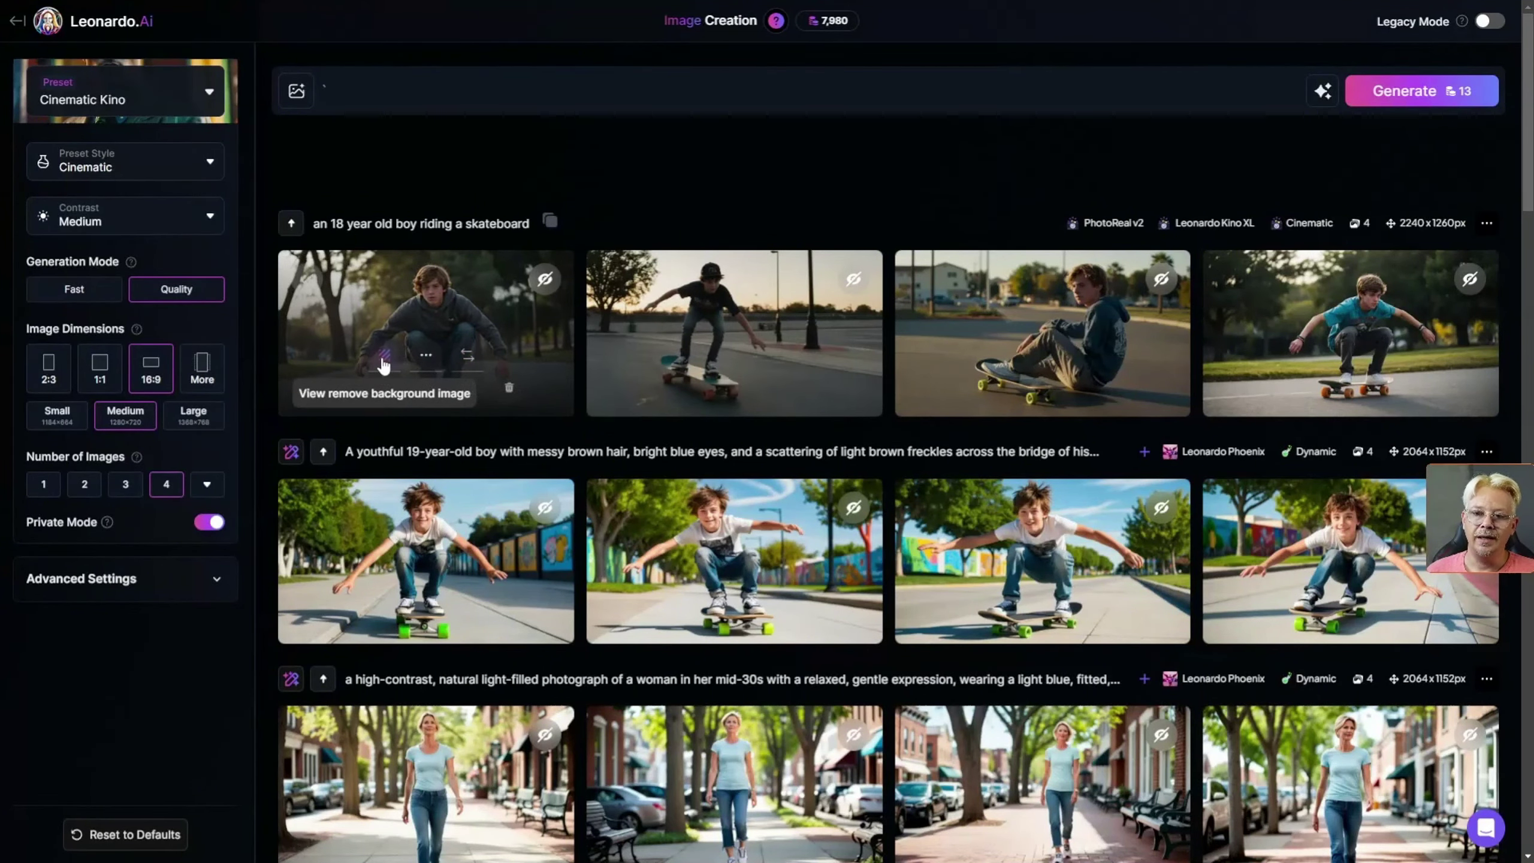
# View the skateboarder's background-free version, close the viewer and return to Home
pyautogui.click(383, 365)
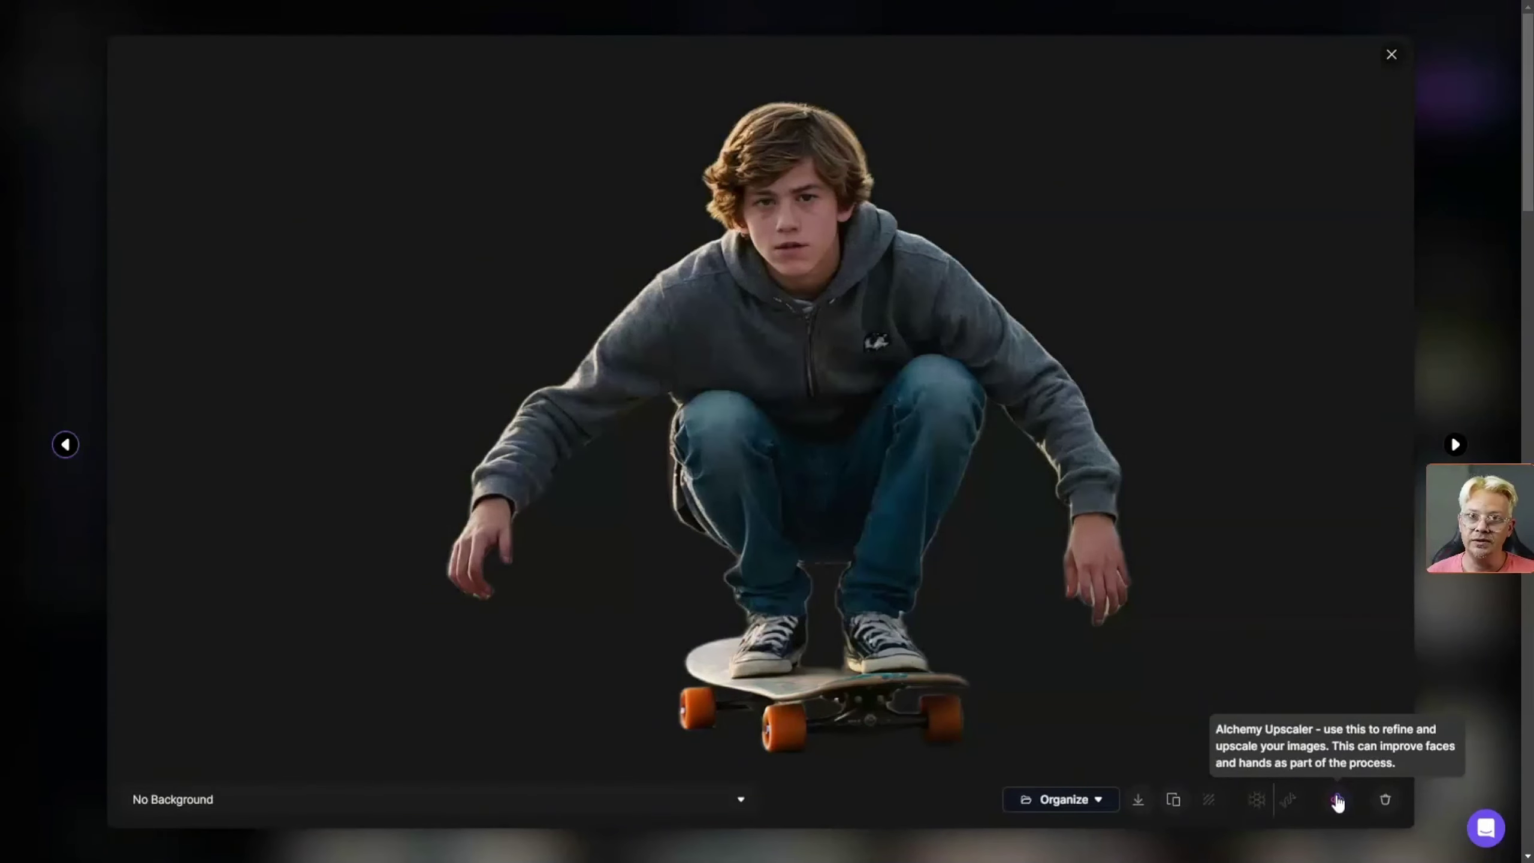
pyautogui.press('Escape')
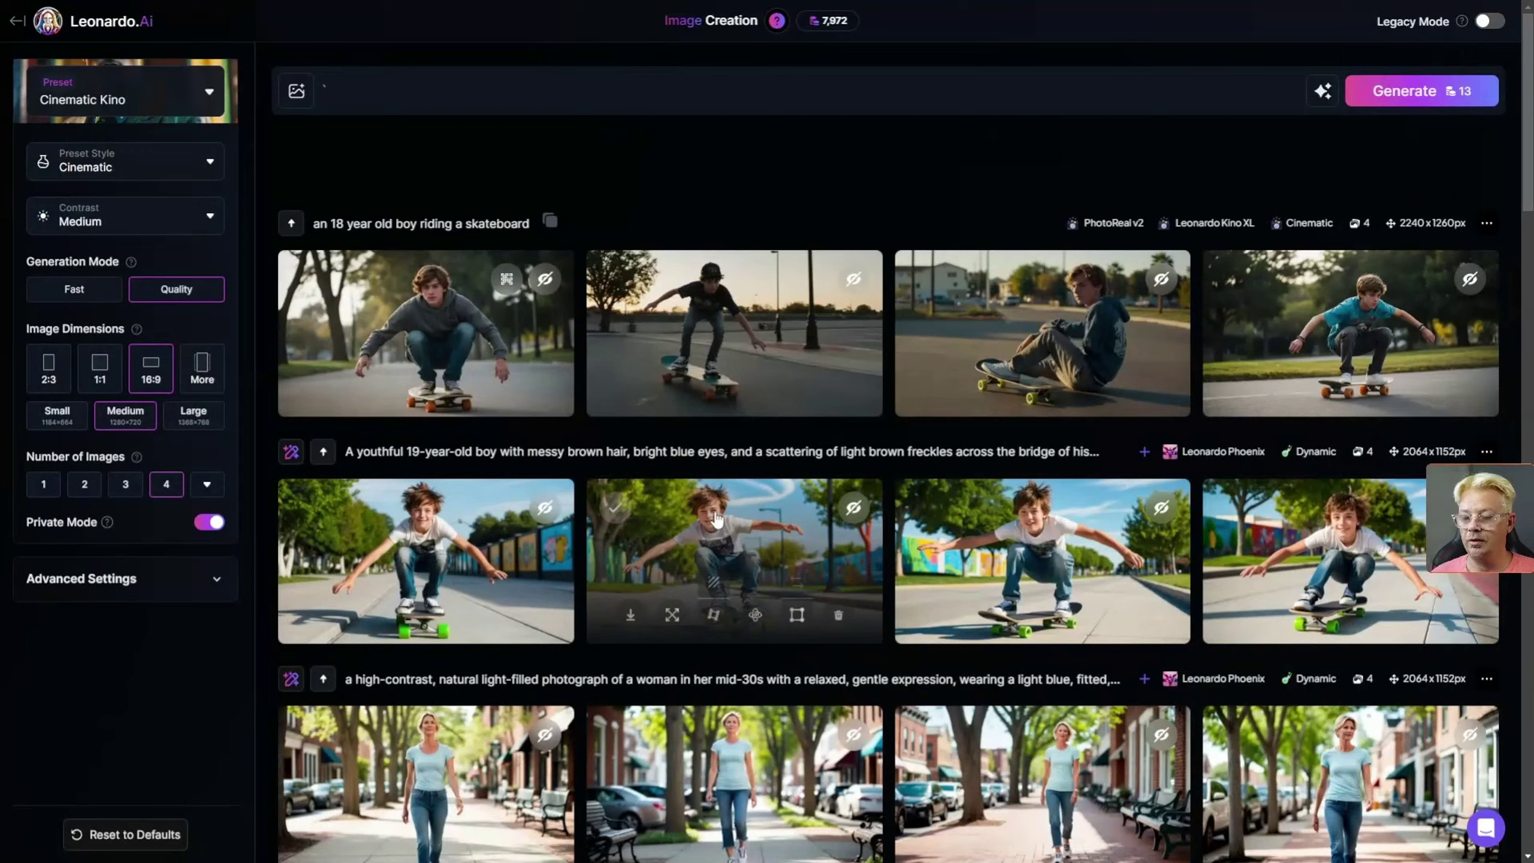
pyautogui.click(22, 33)
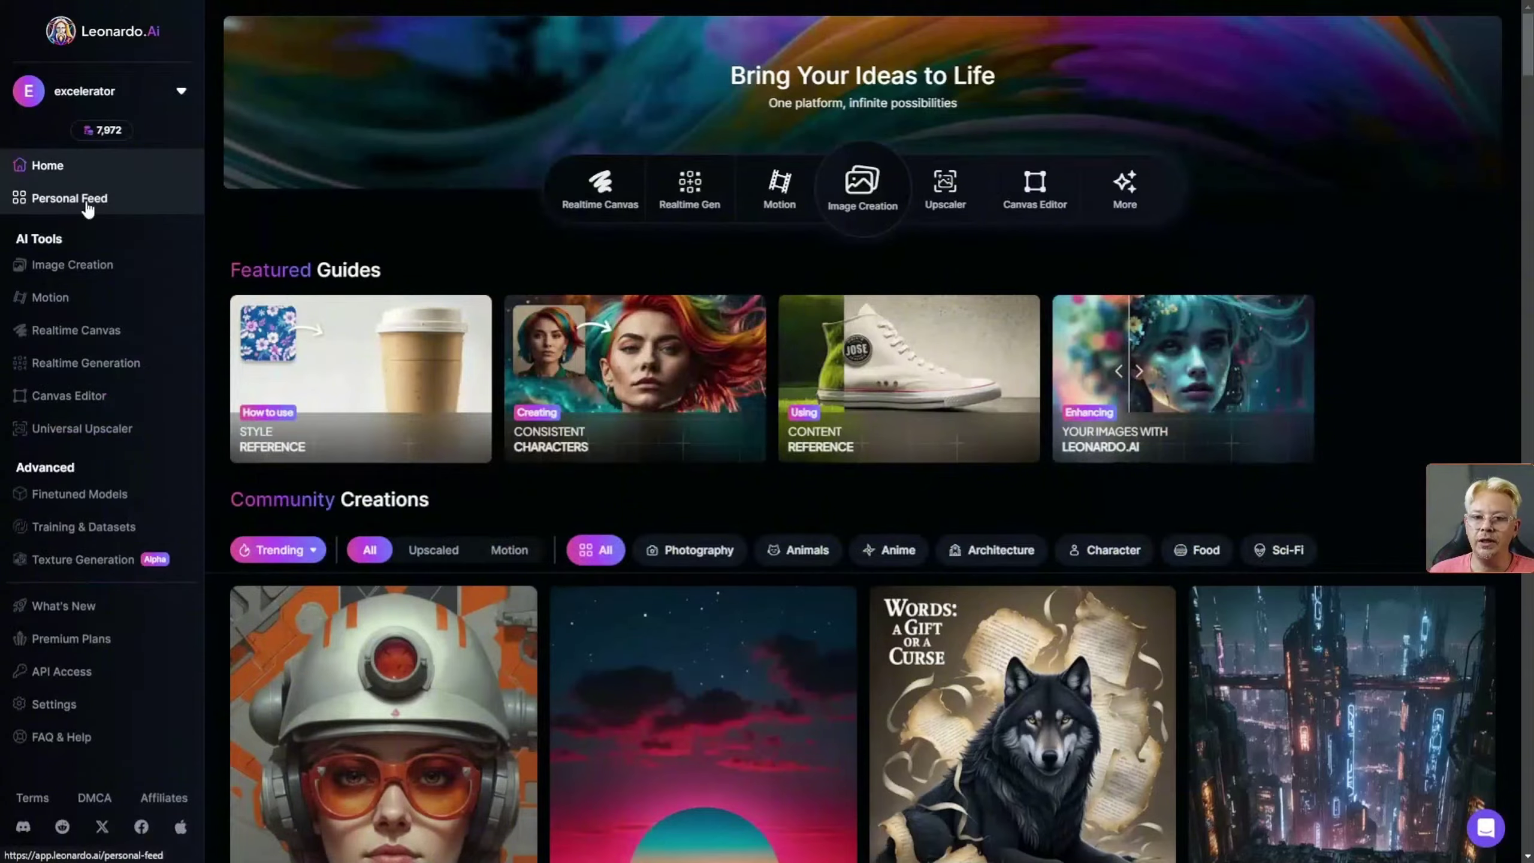
# Open Personal Feed and scroll down to the blonde field portraits
pyautogui.click(89, 202)
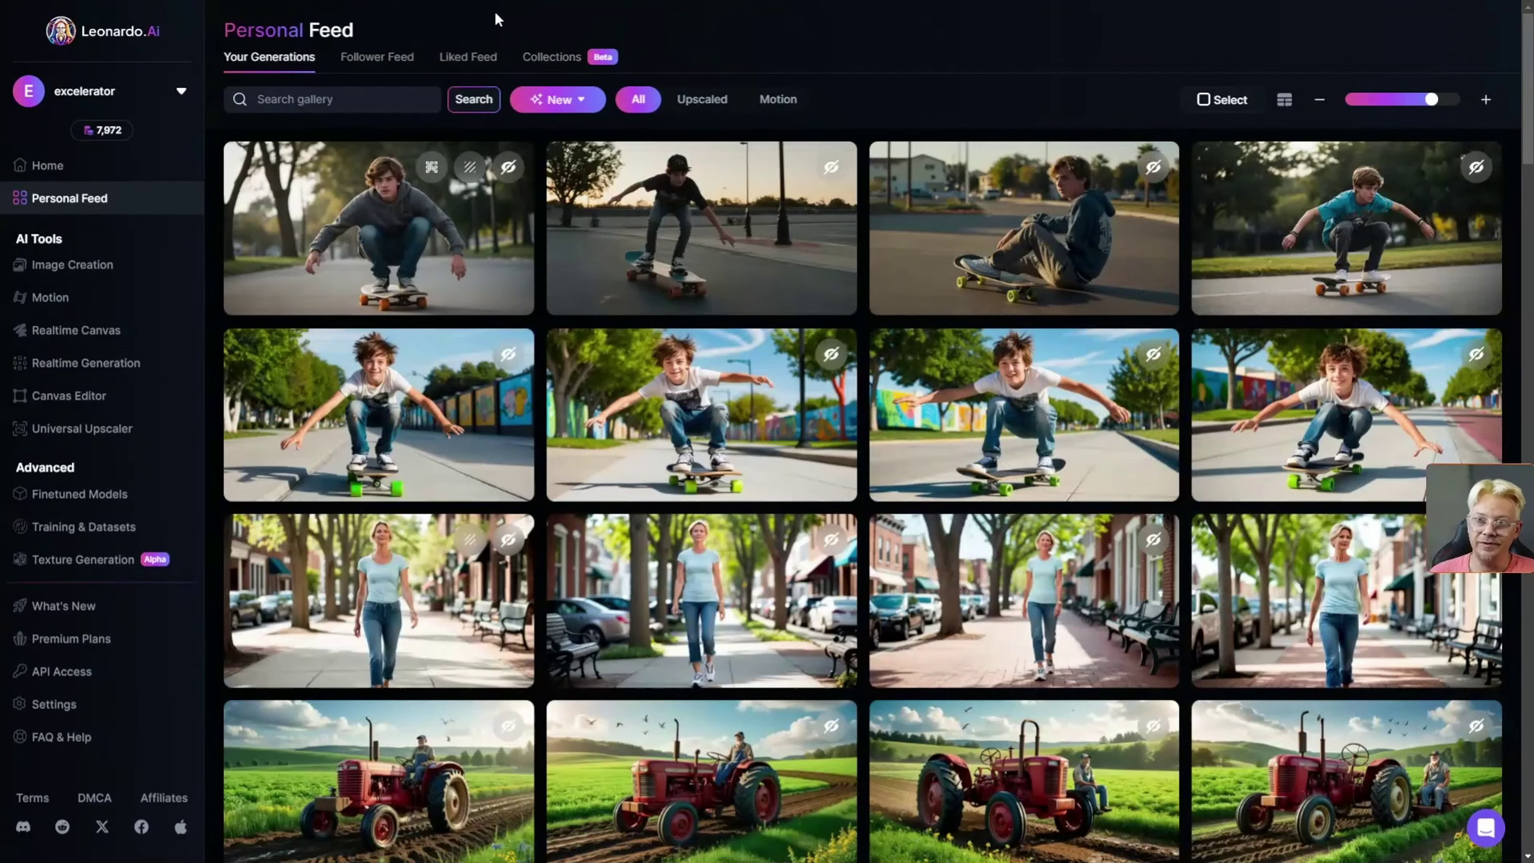
pyautogui.moveTo(1095, 6)
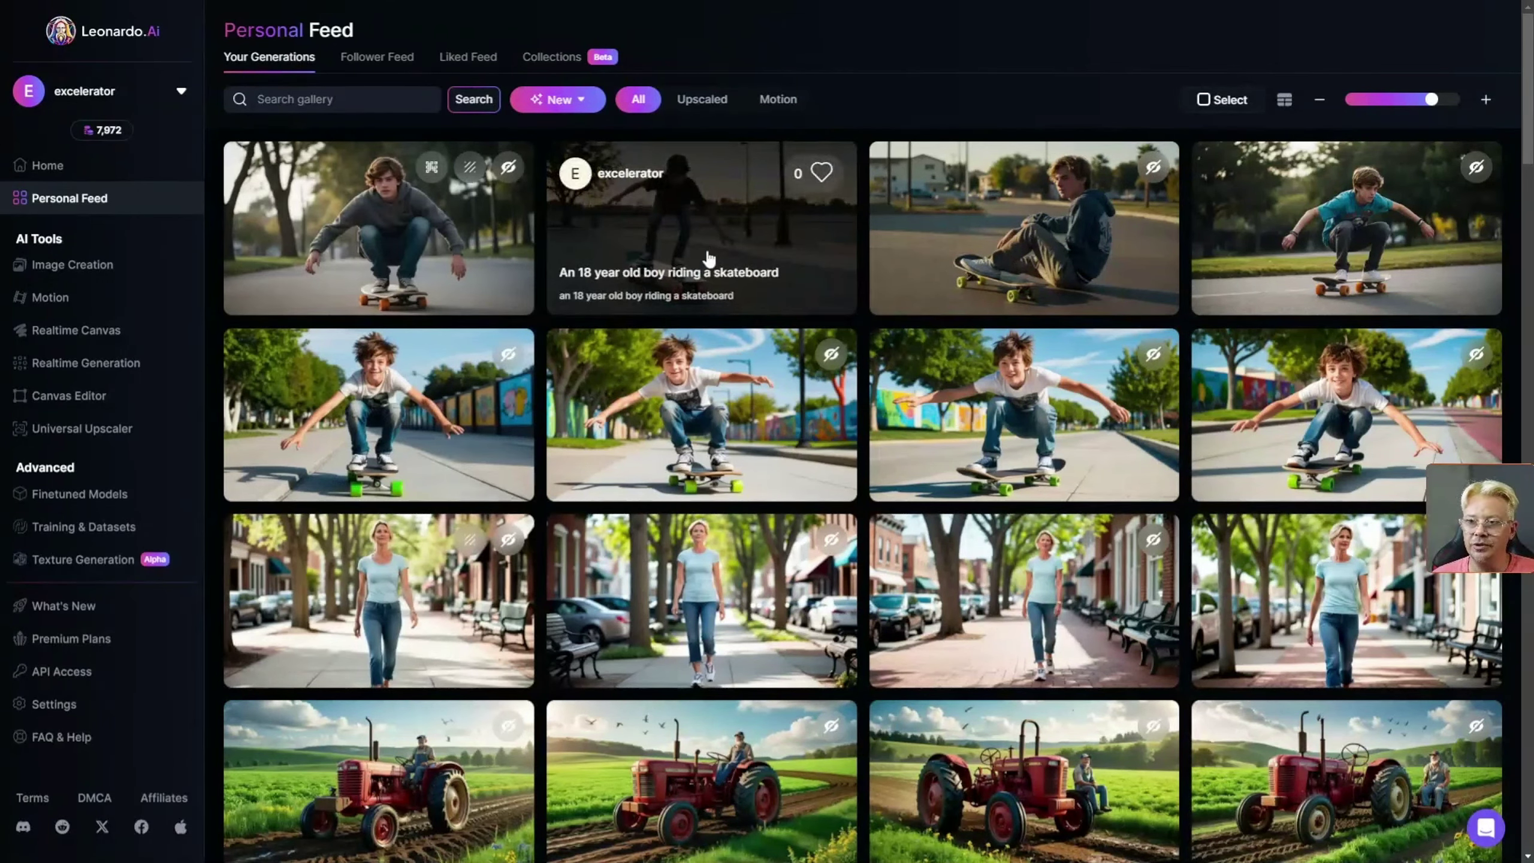
pyautogui.scroll(-5, 651, 380)
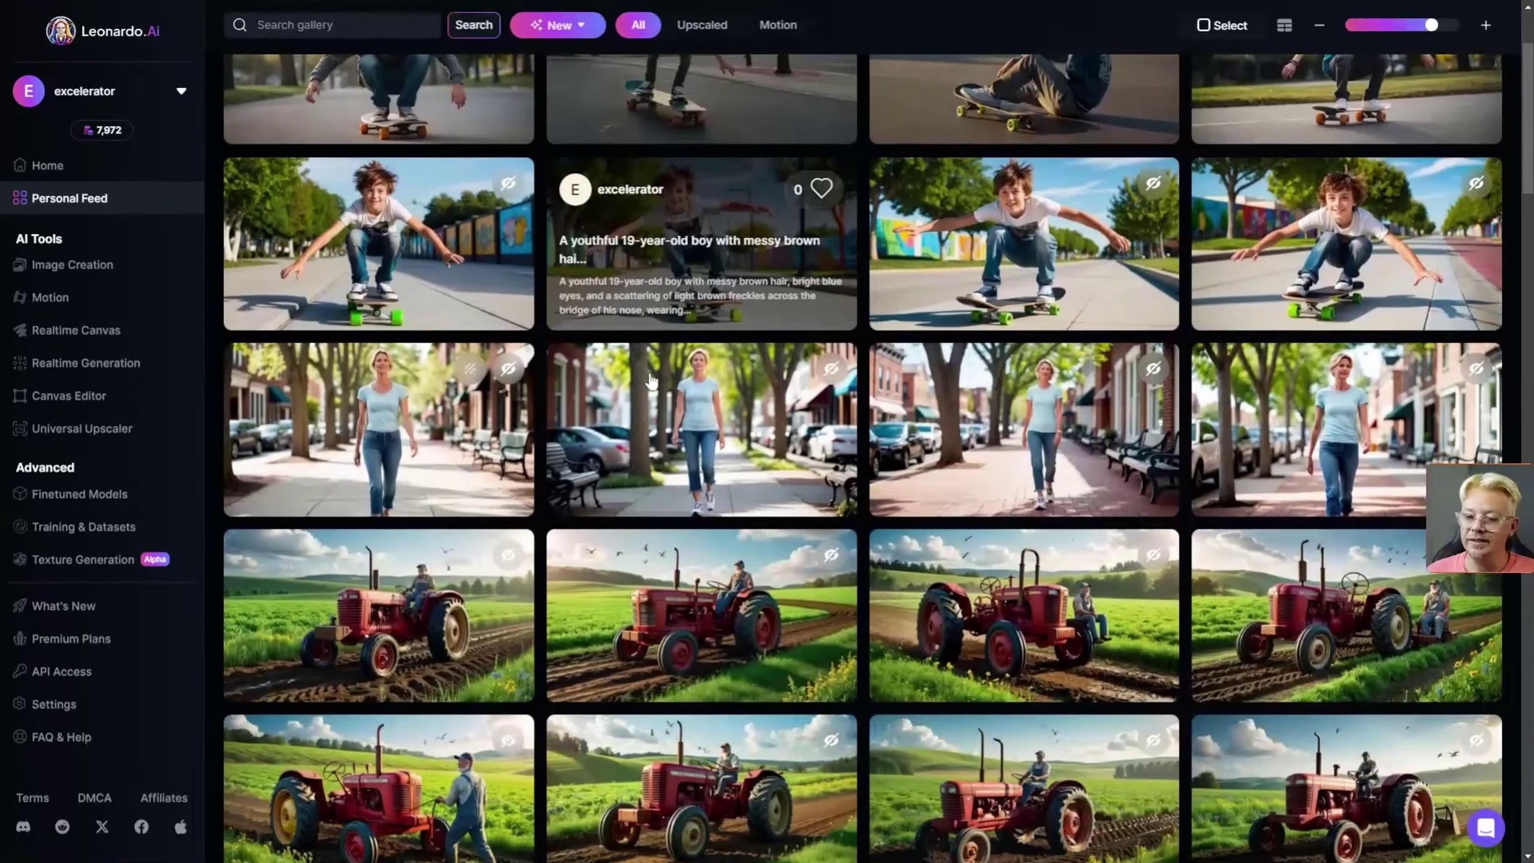
pyautogui.scroll(-1, 651, 380)
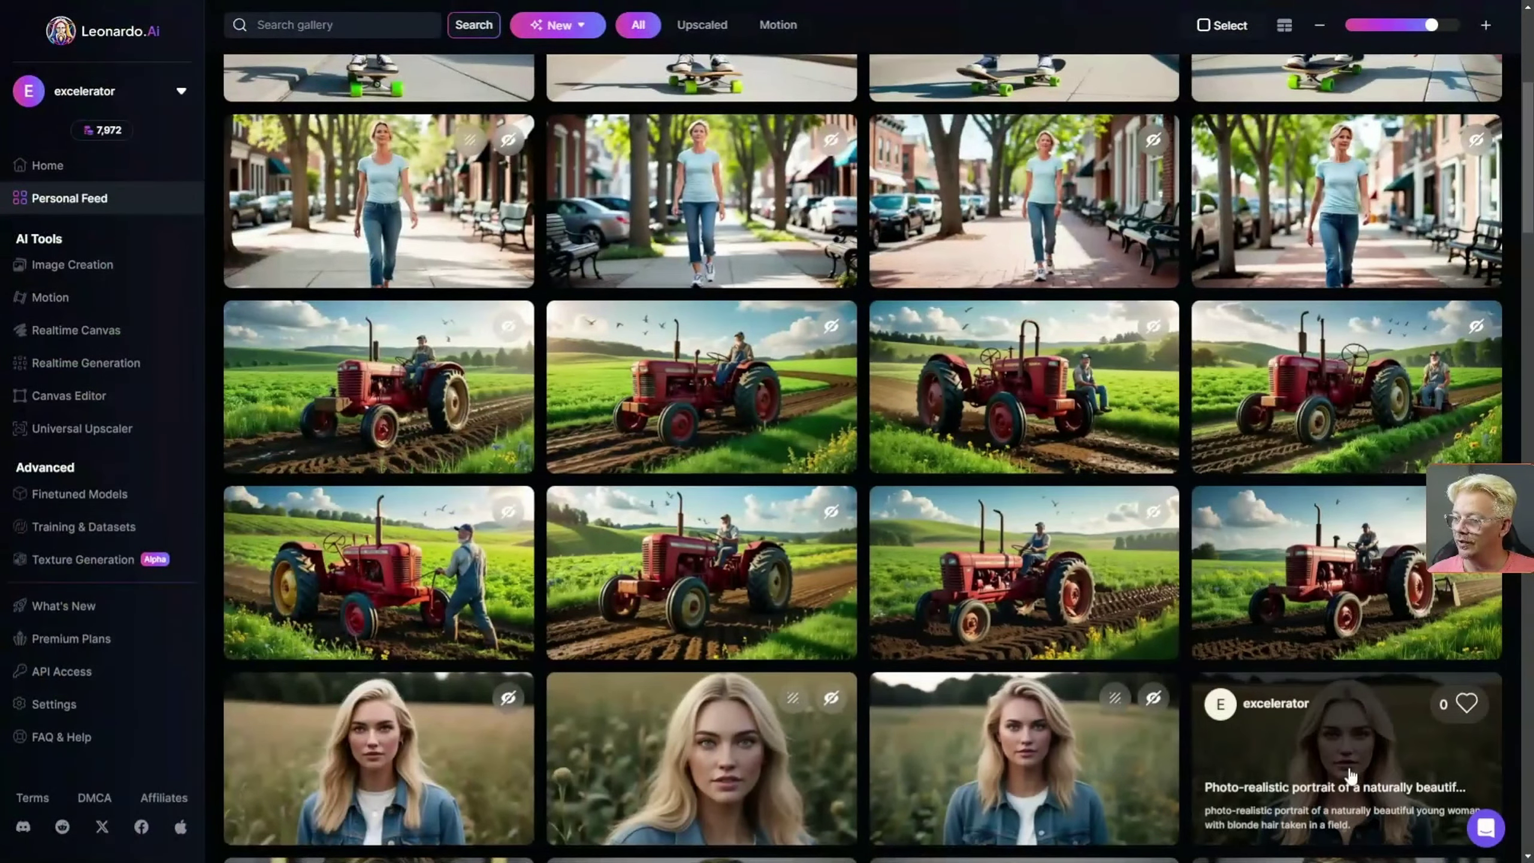
# Open a blonde field portrait, choose Remove background from its menu, and enlarge it
pyautogui.click(1351, 745)
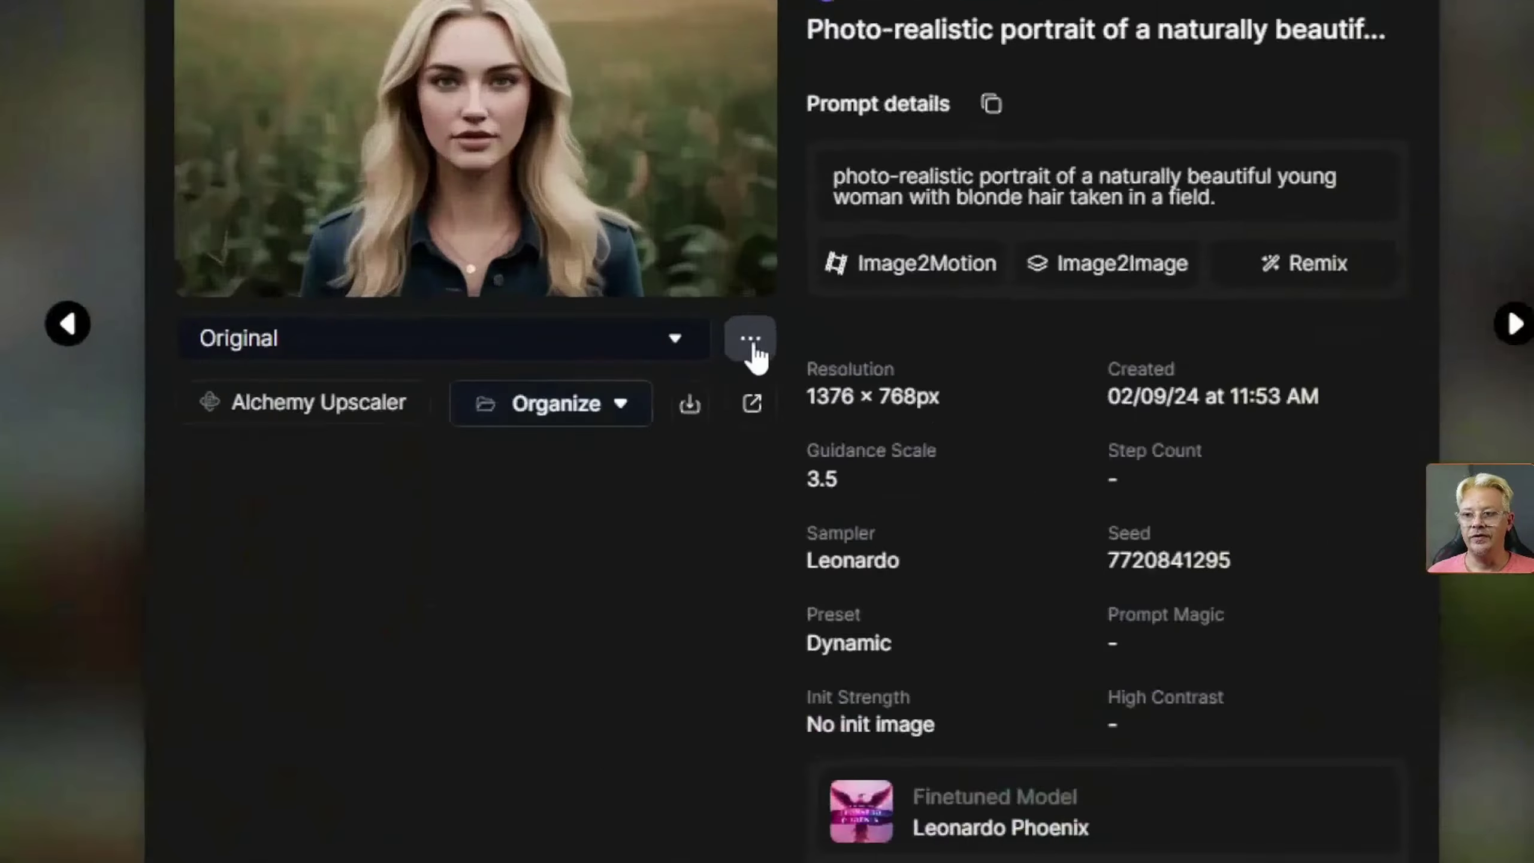
pyautogui.click(738, 273)
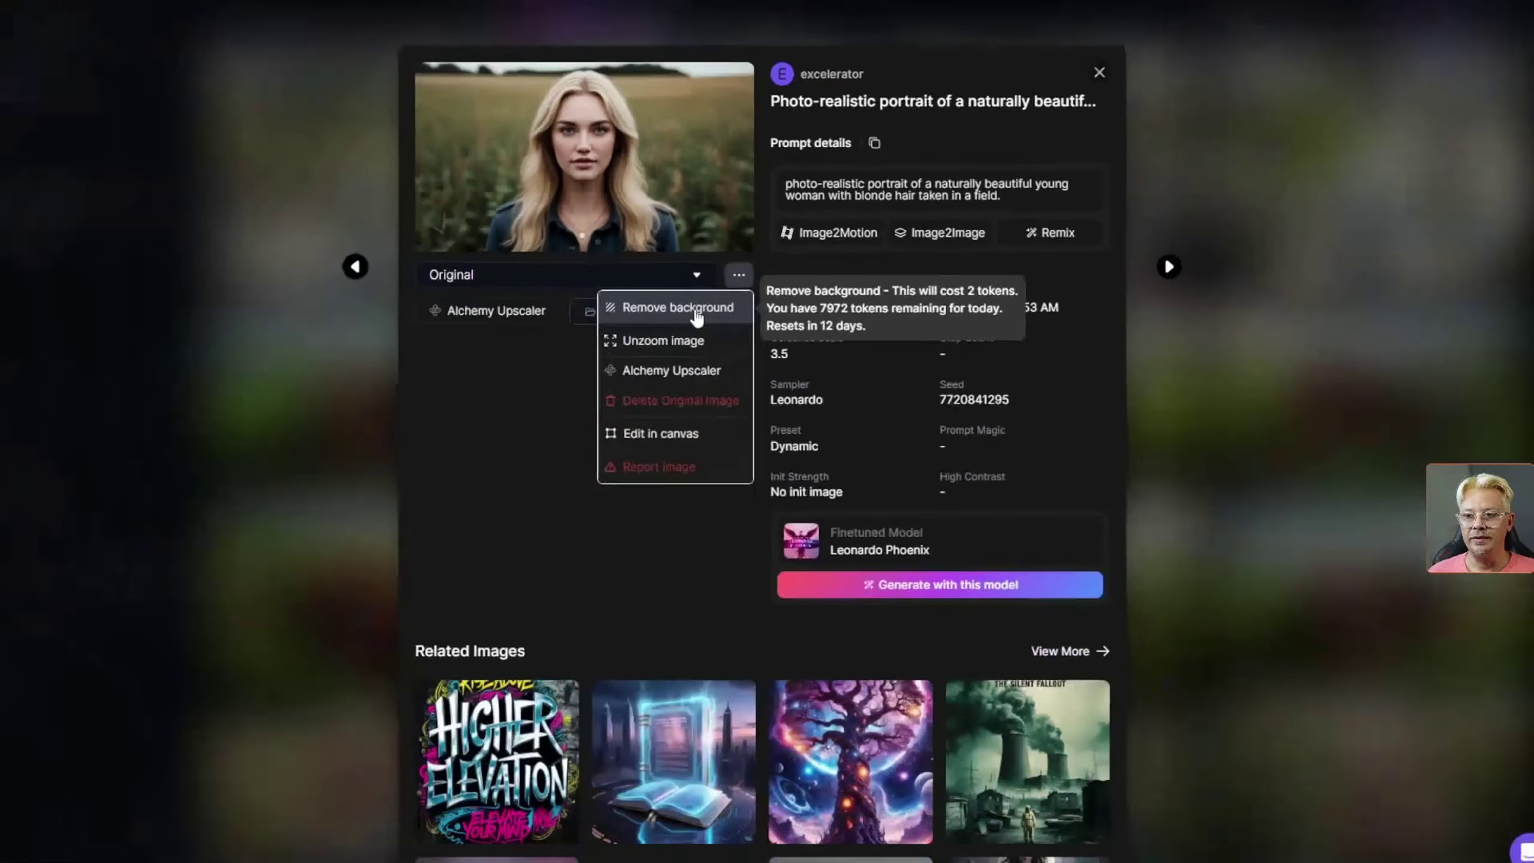
pyautogui.click(641, 531)
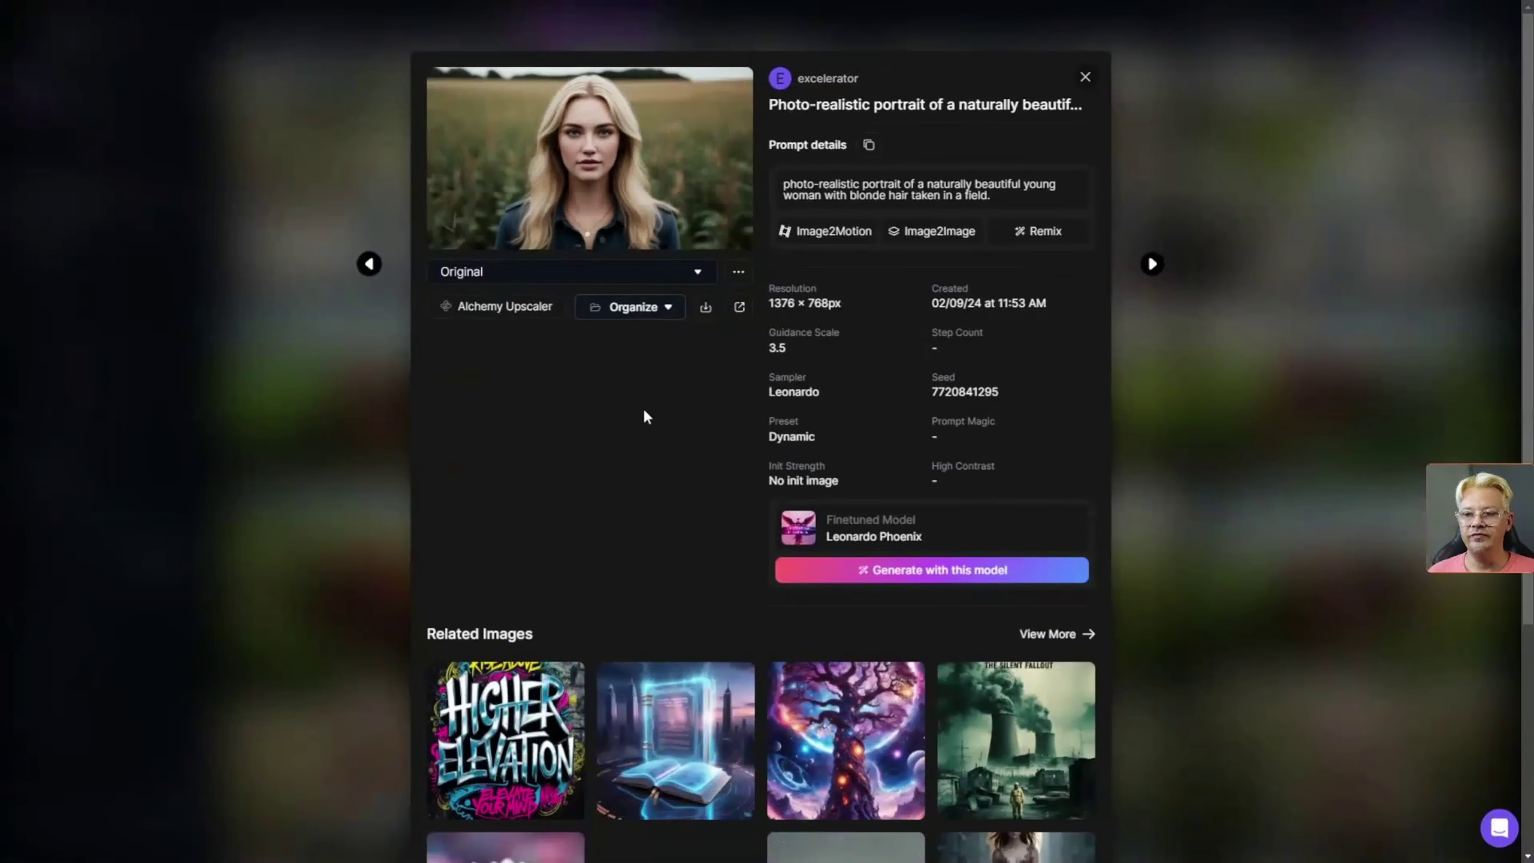
pyautogui.click(616, 168)
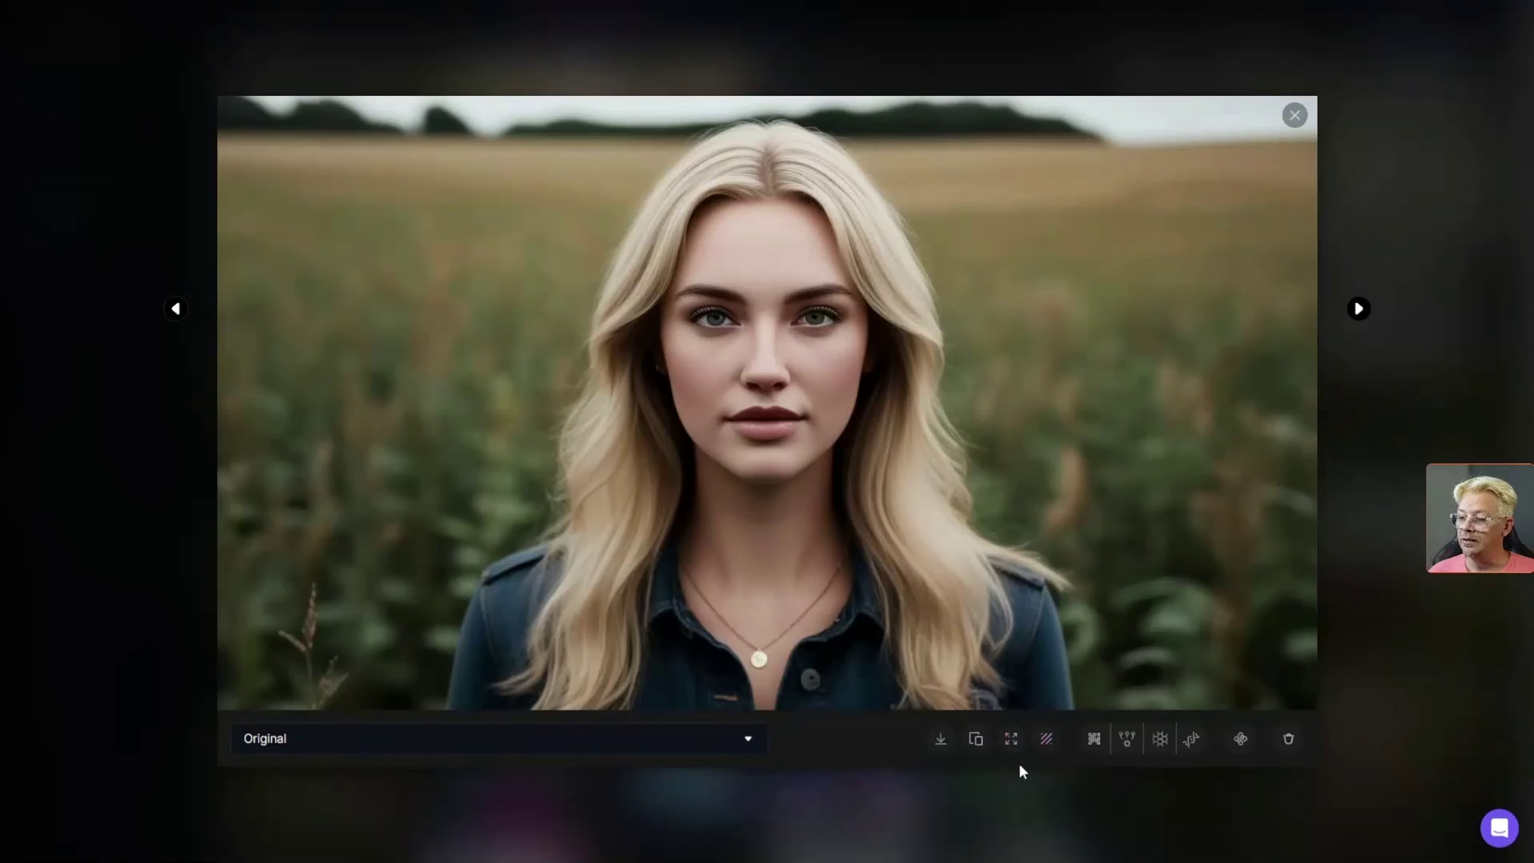
# Request background removal from the lightbox toolbar, dismiss the notice, and keep the Original version
pyautogui.click(1048, 739)
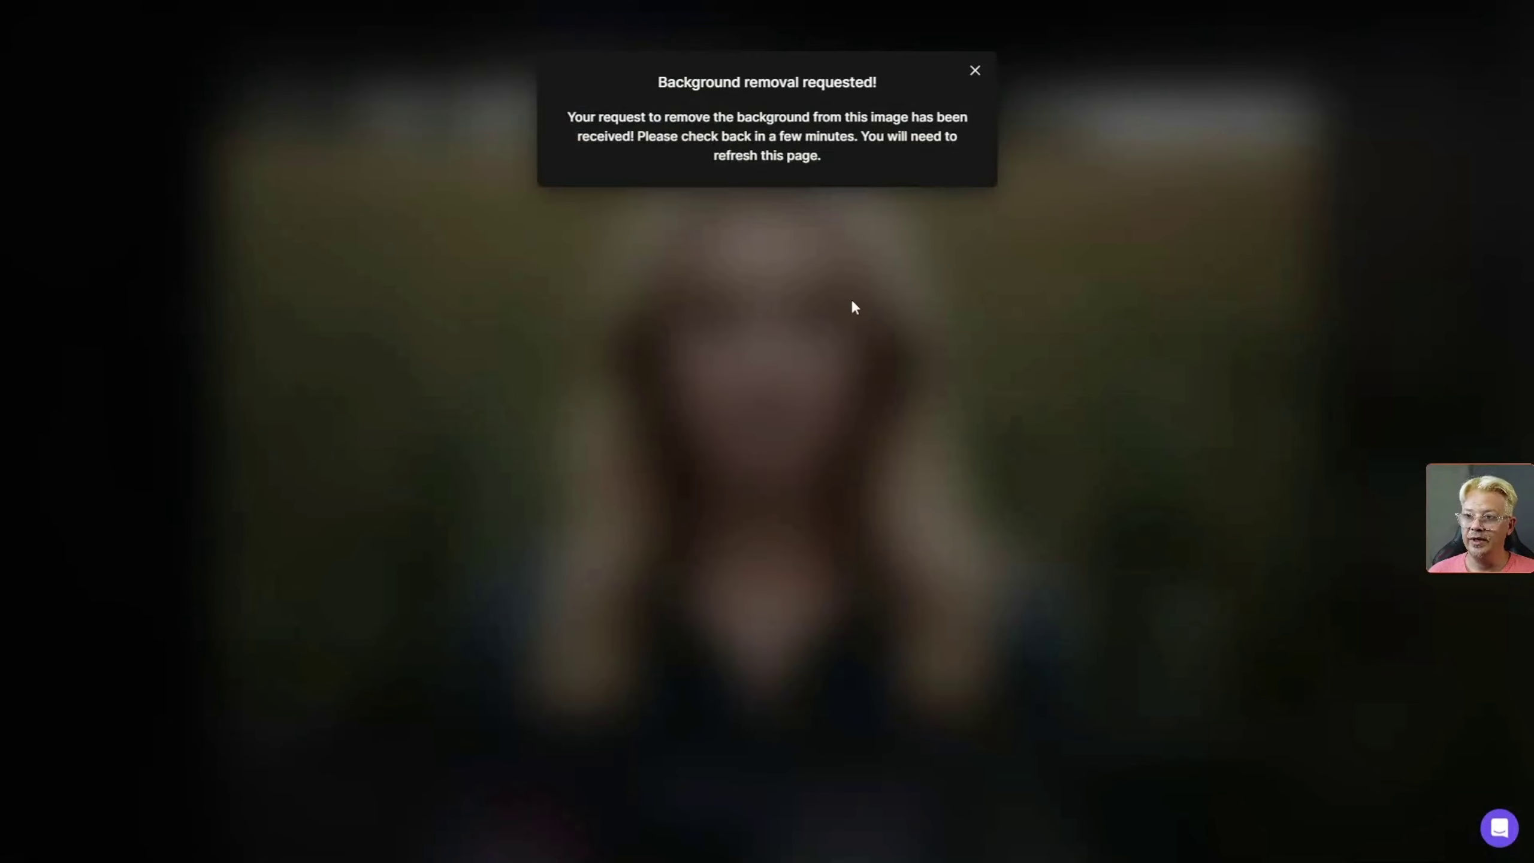
pyautogui.click(974, 71)
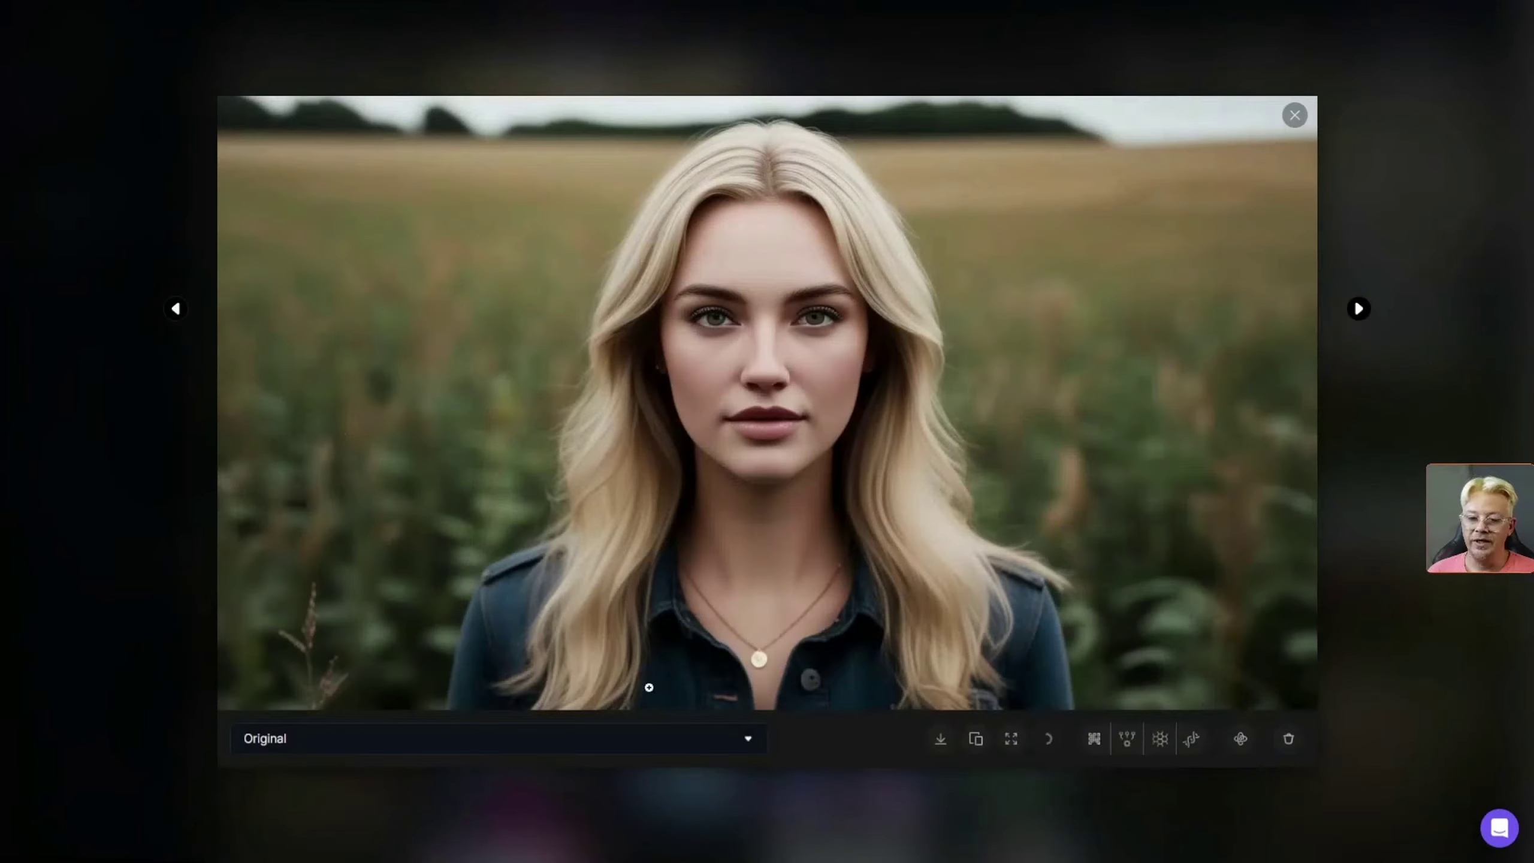
pyautogui.click(649, 739)
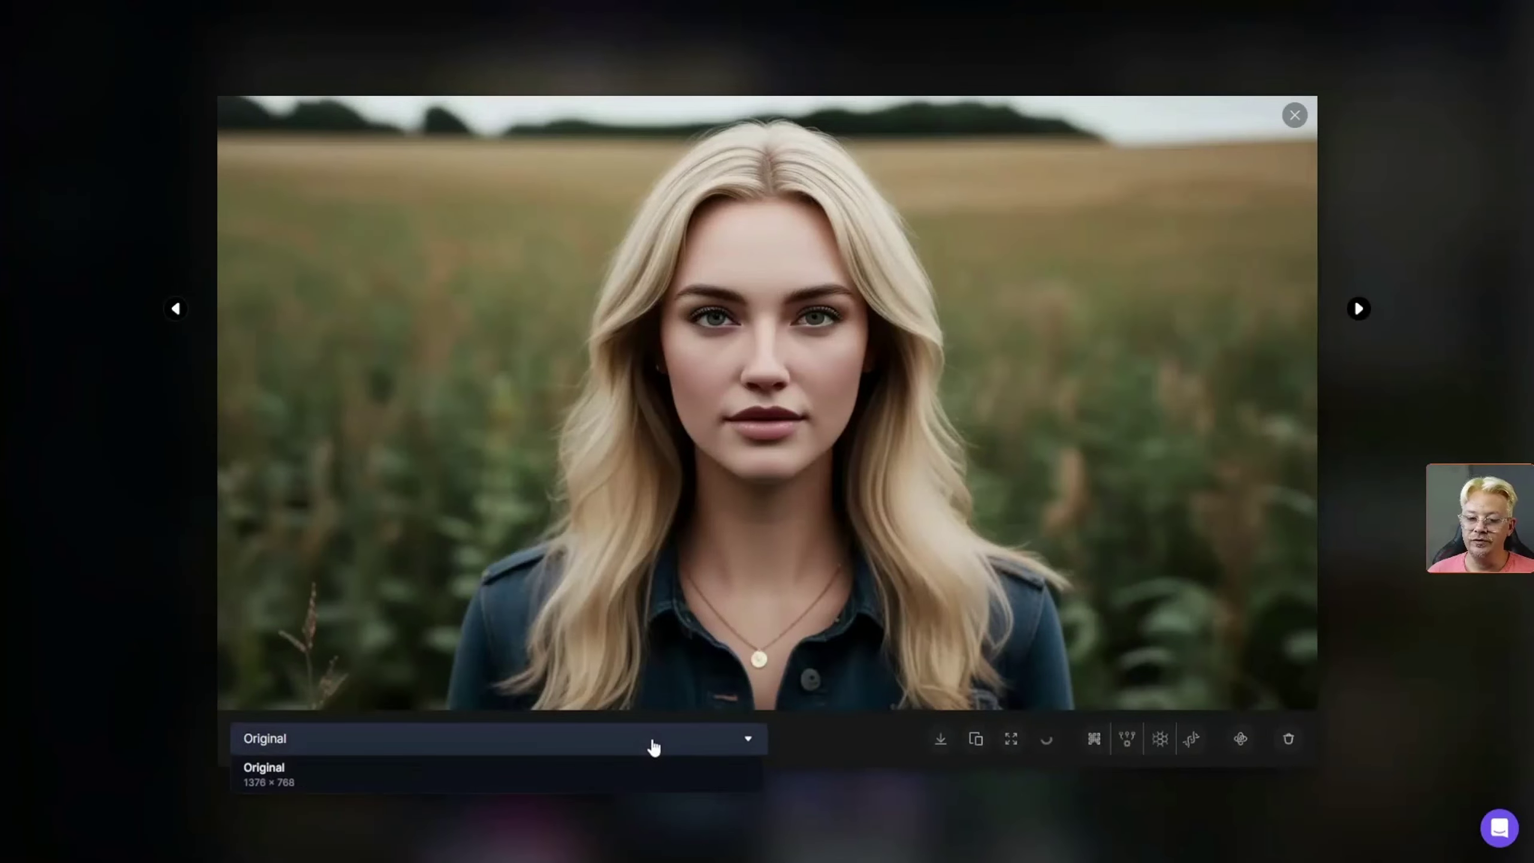
pyautogui.click(343, 781)
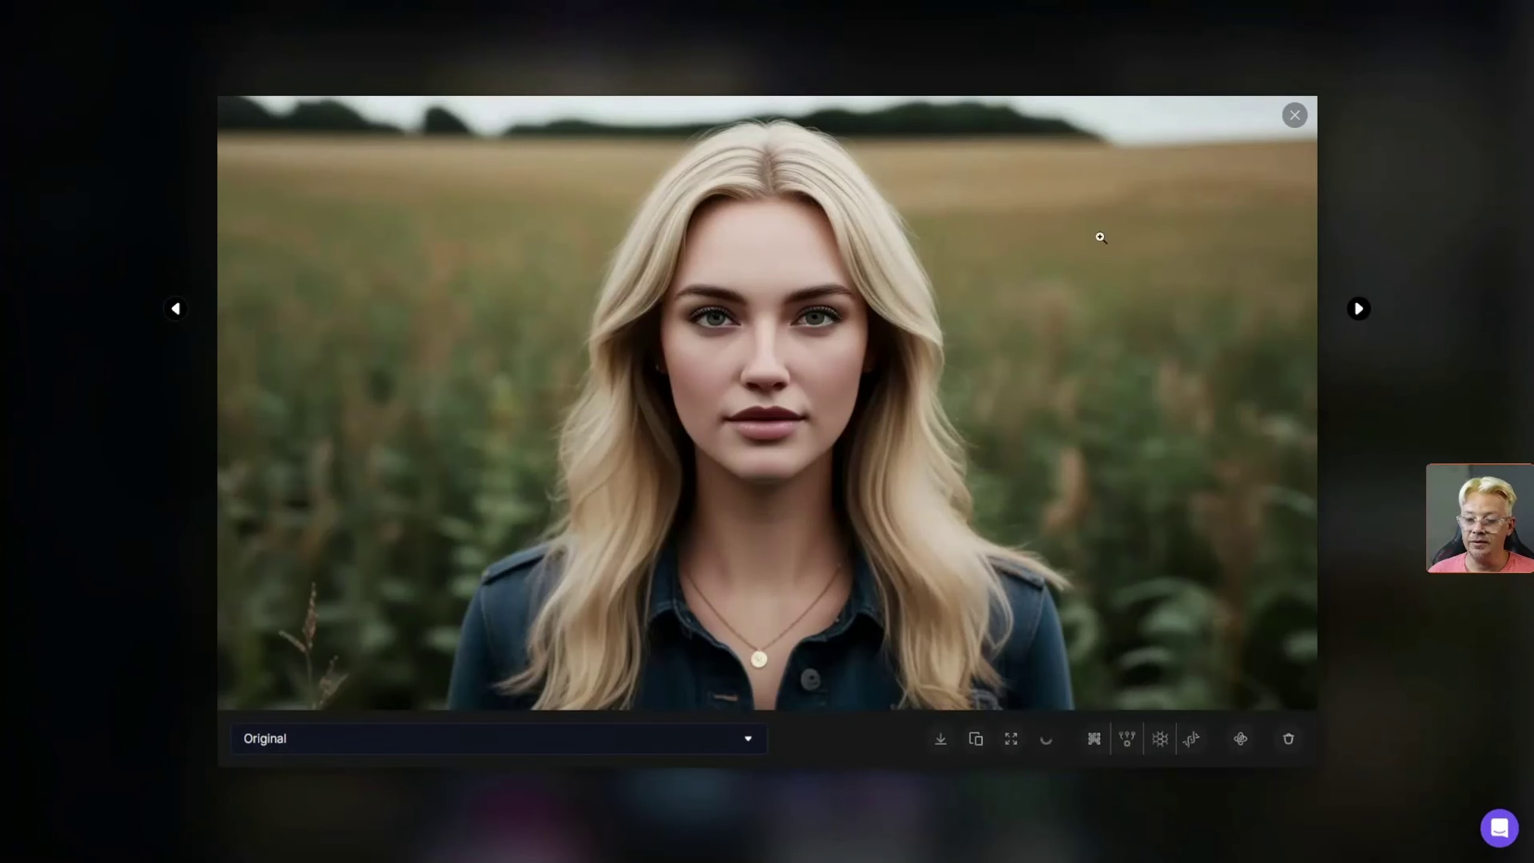
# Close the portrait viewer and details to return to the Personal Feed grid
pyautogui.click(1300, 115)
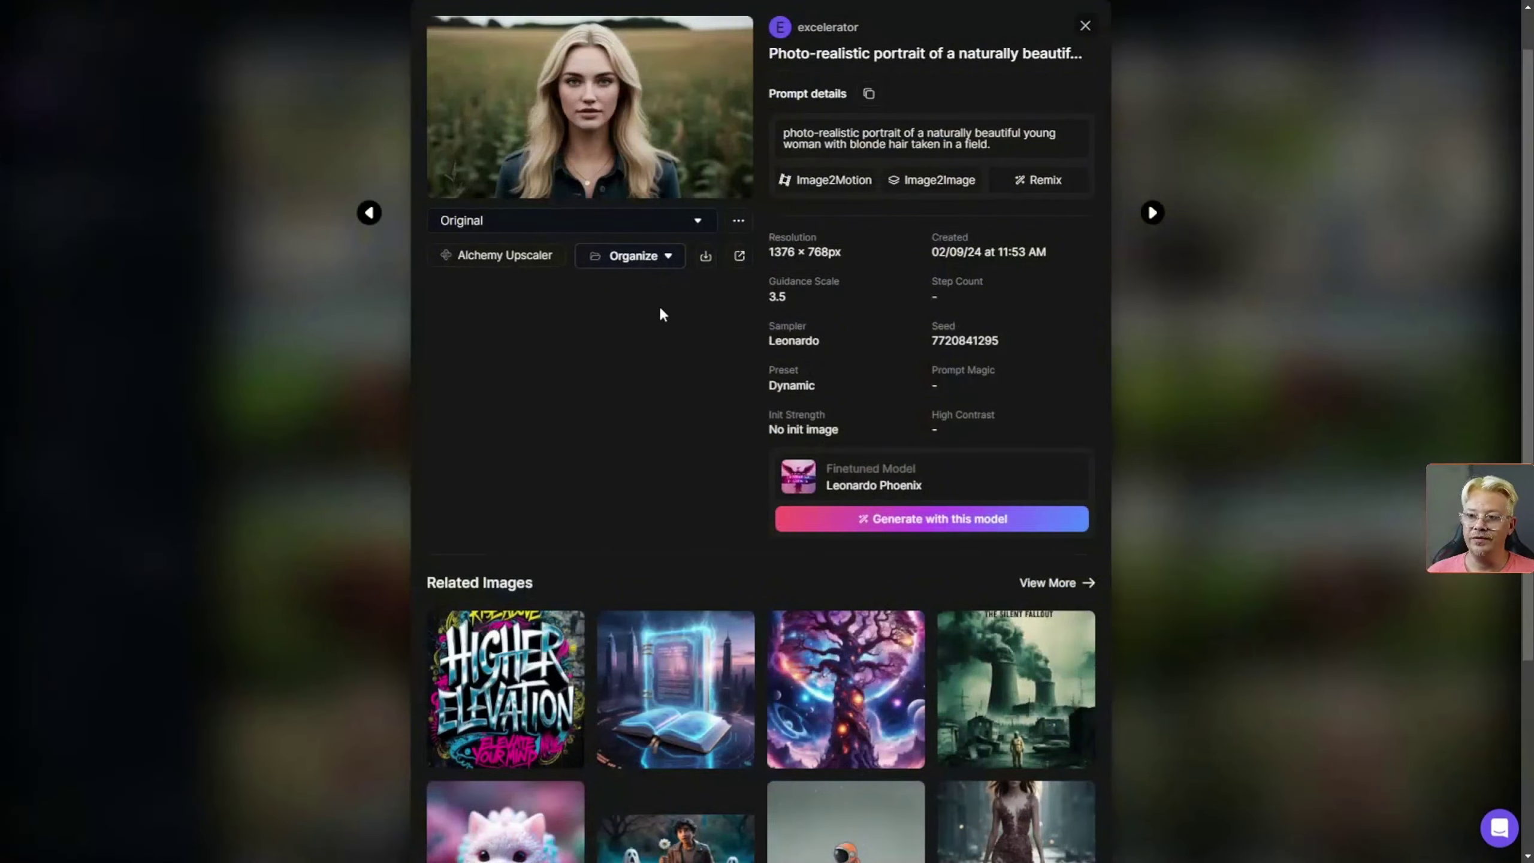
pyautogui.scroll(1, 788, 401)
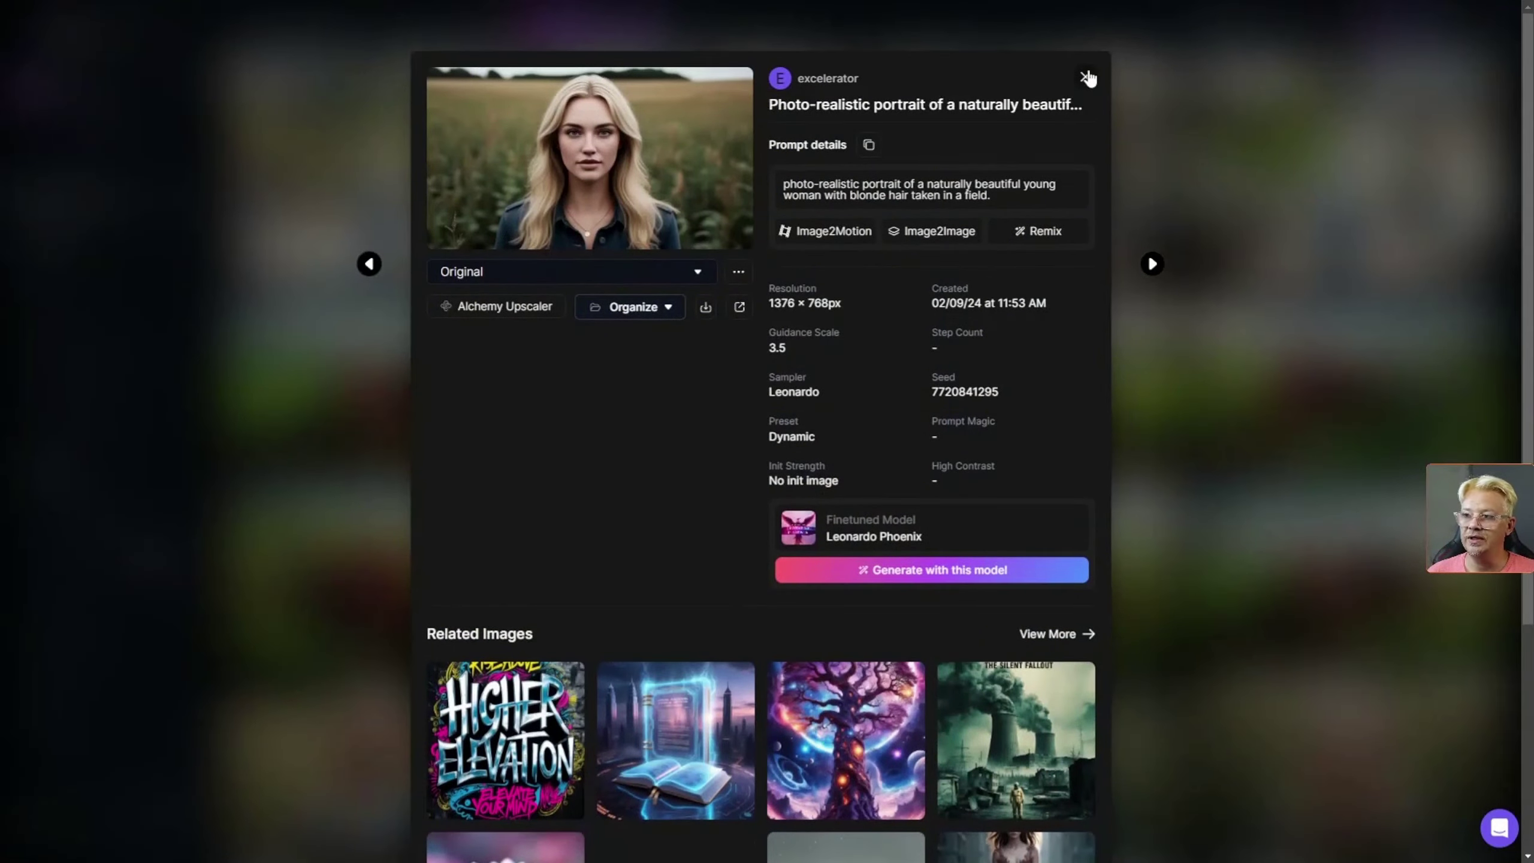
pyautogui.click(1087, 78)
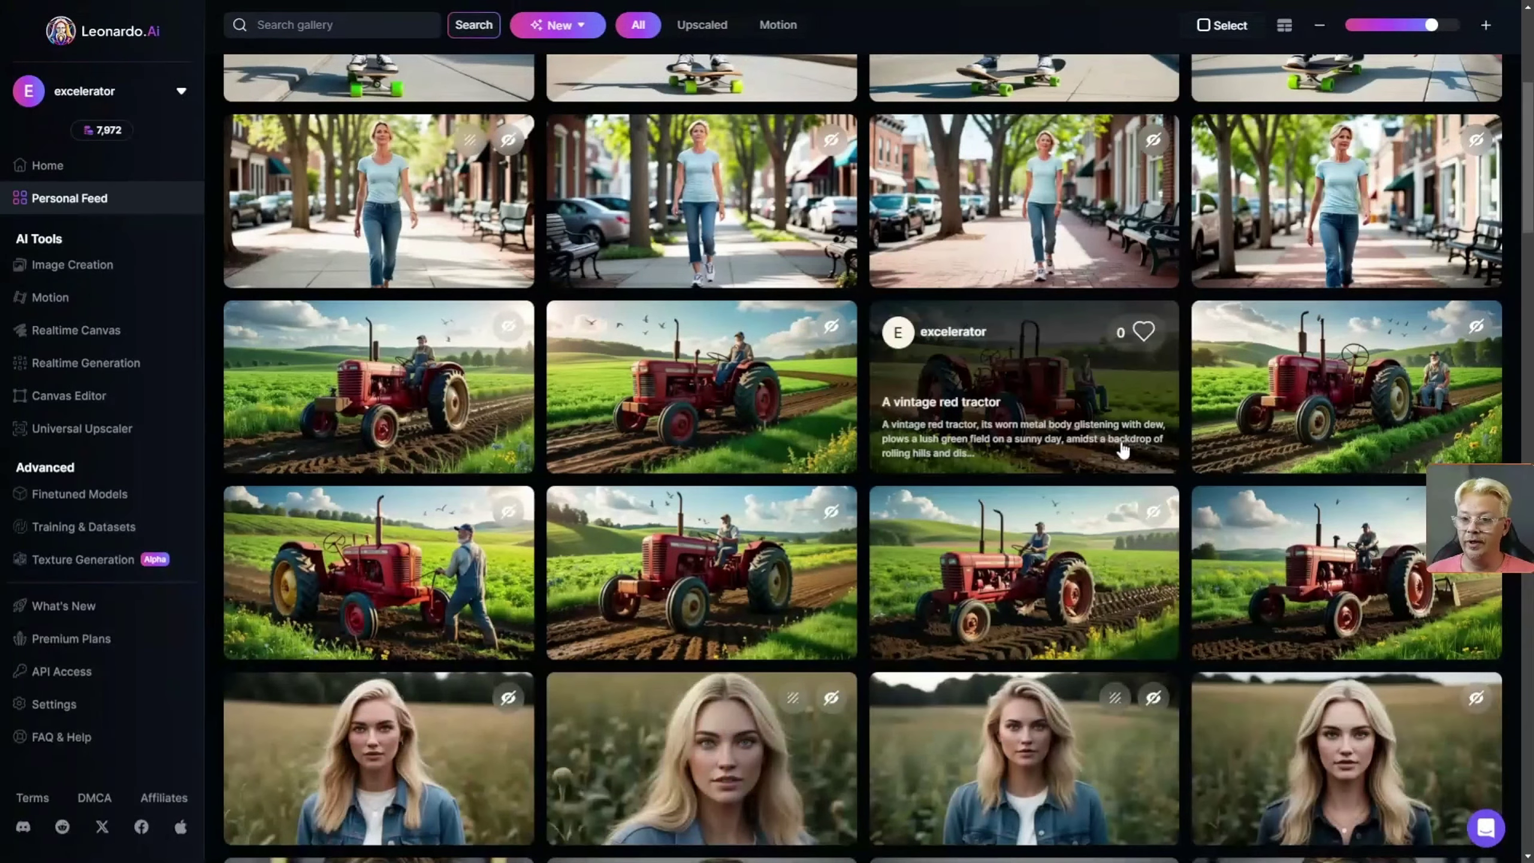
# Reload the Personal Feed so the portrait's background-removed version appears
pyautogui.press('F5')
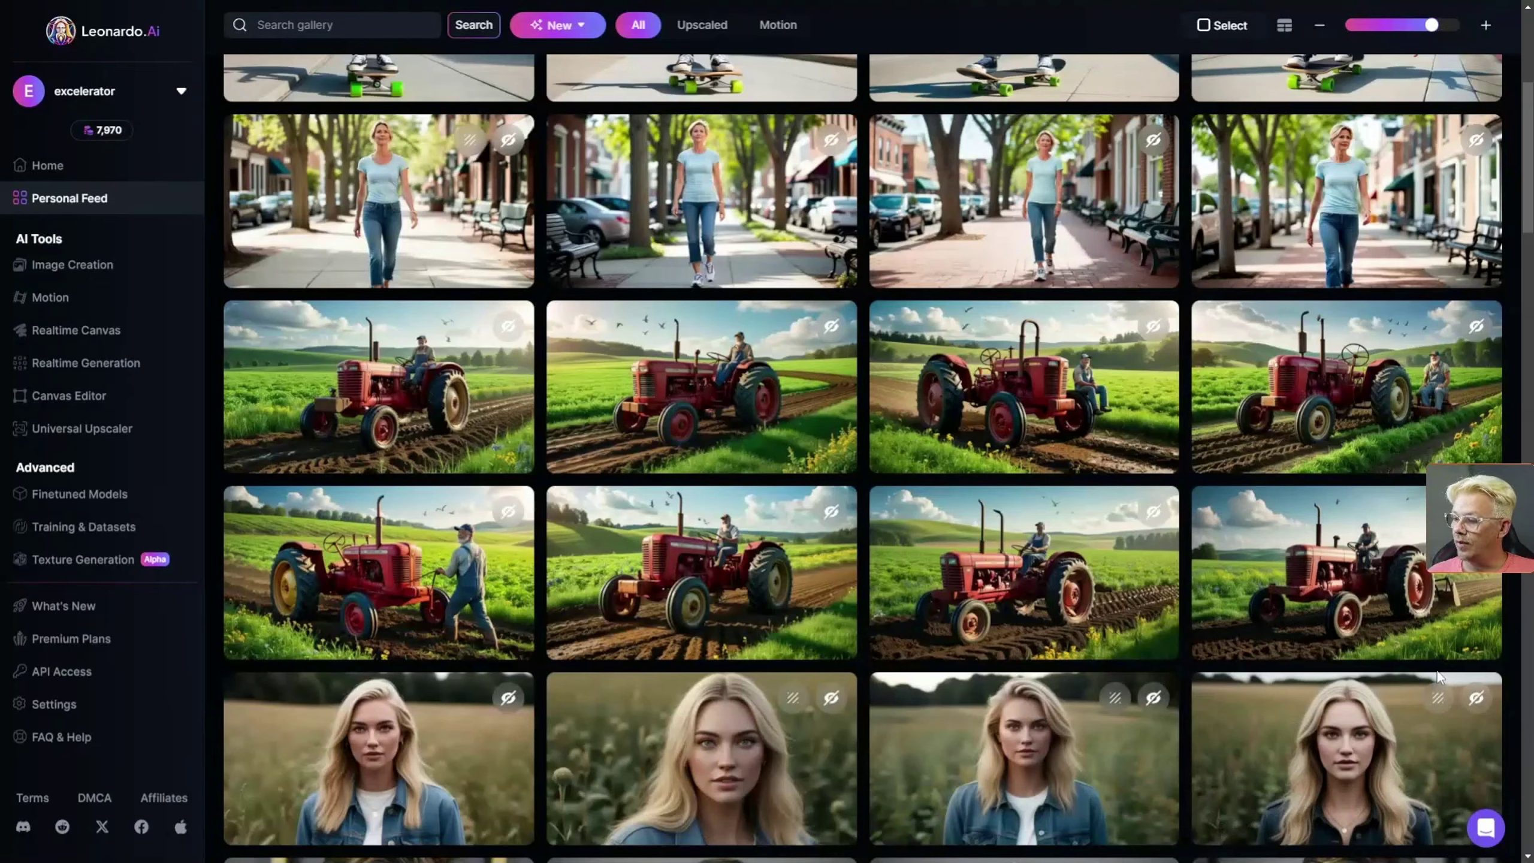
# Switch the blonde field portrait to its No Background version and view it enlarged
pyautogui.click(1372, 755)
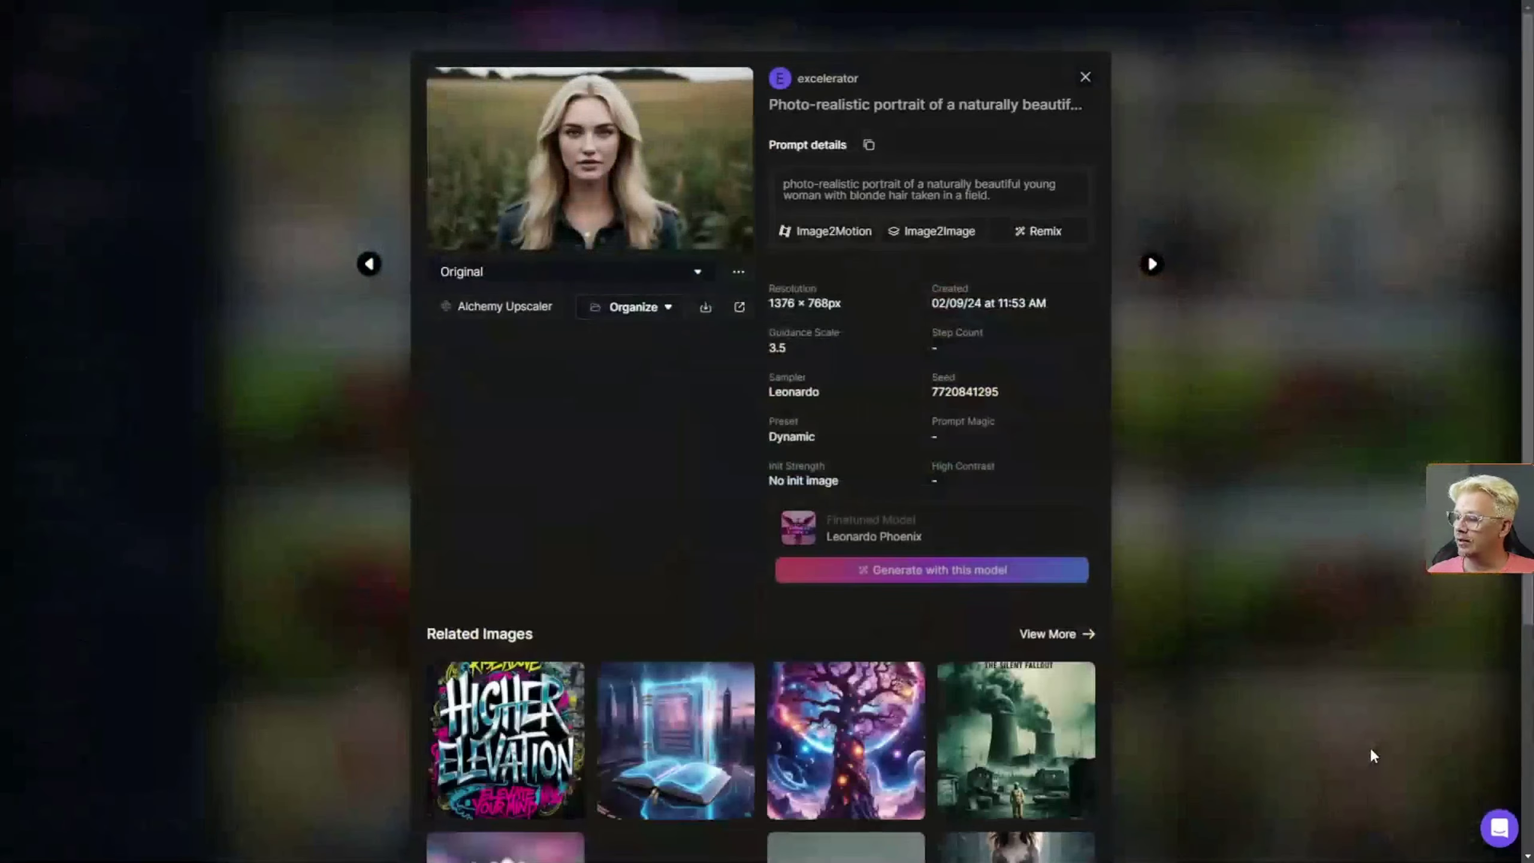
pyautogui.click(670, 272)
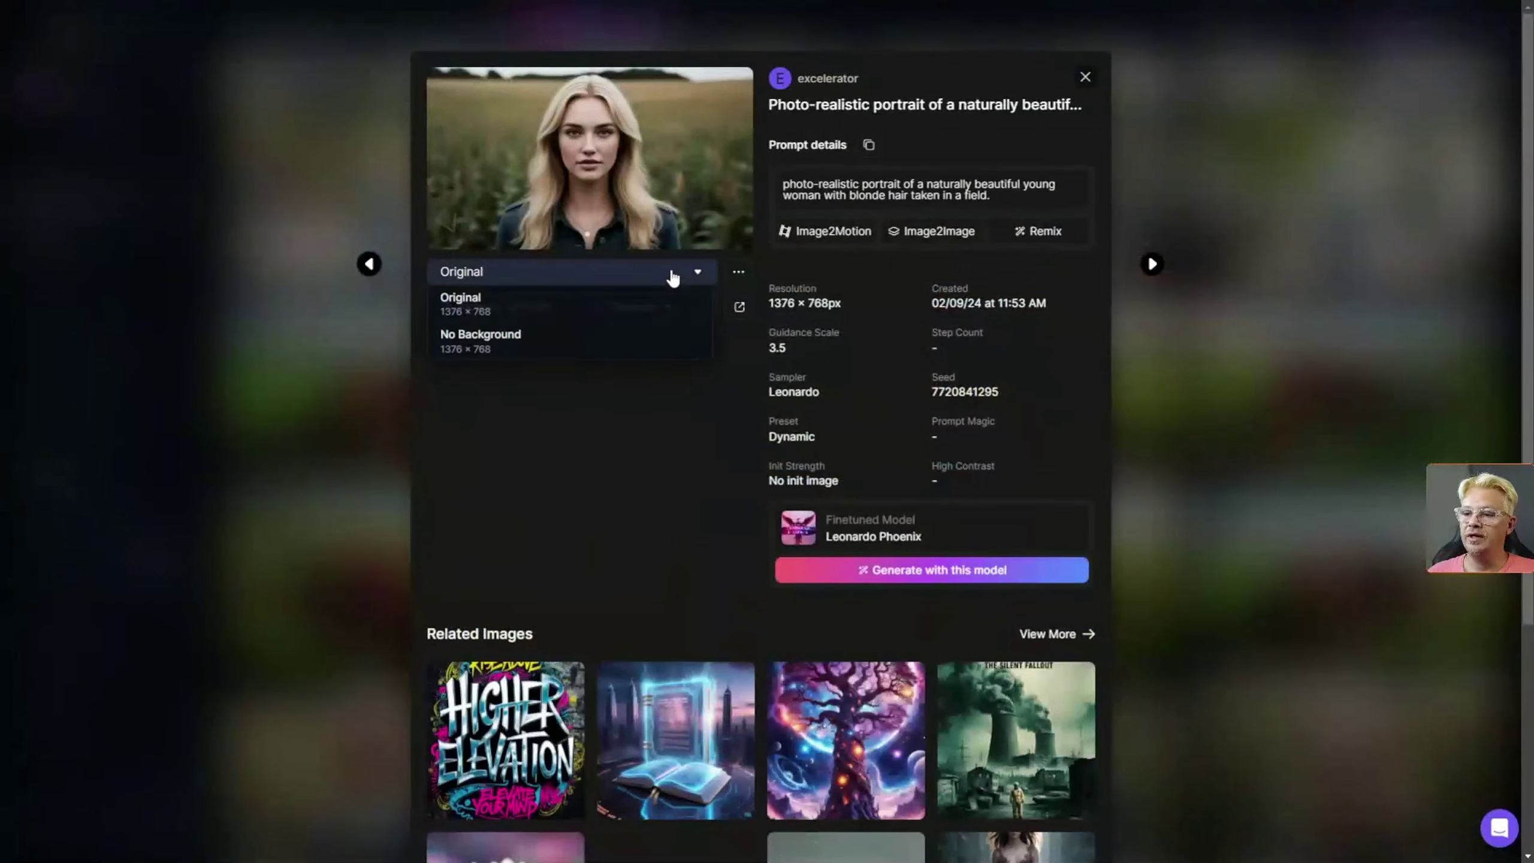
pyautogui.click(520, 334)
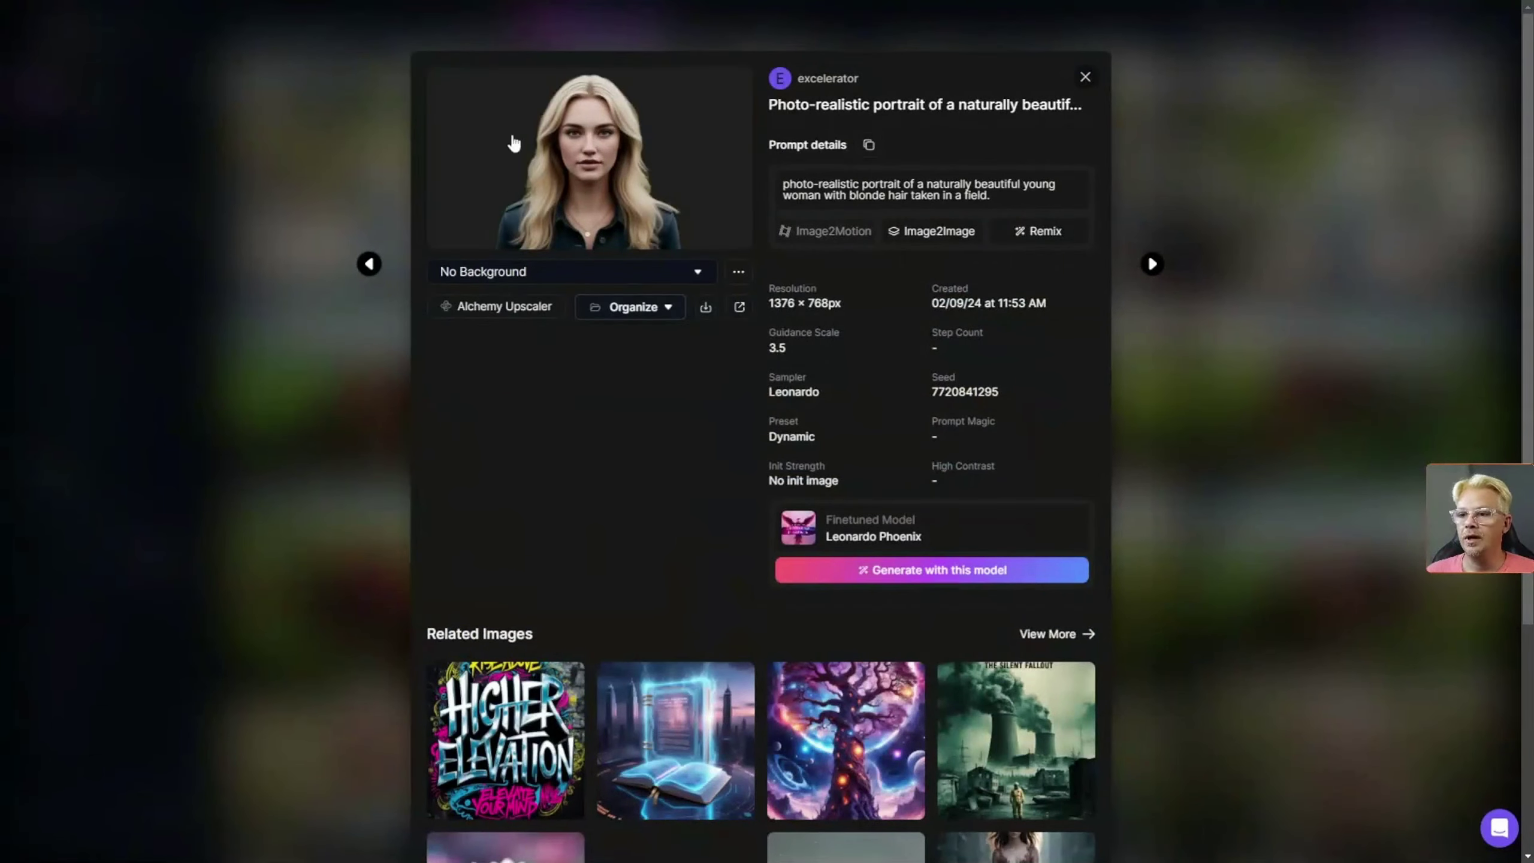
pyautogui.click(594, 164)
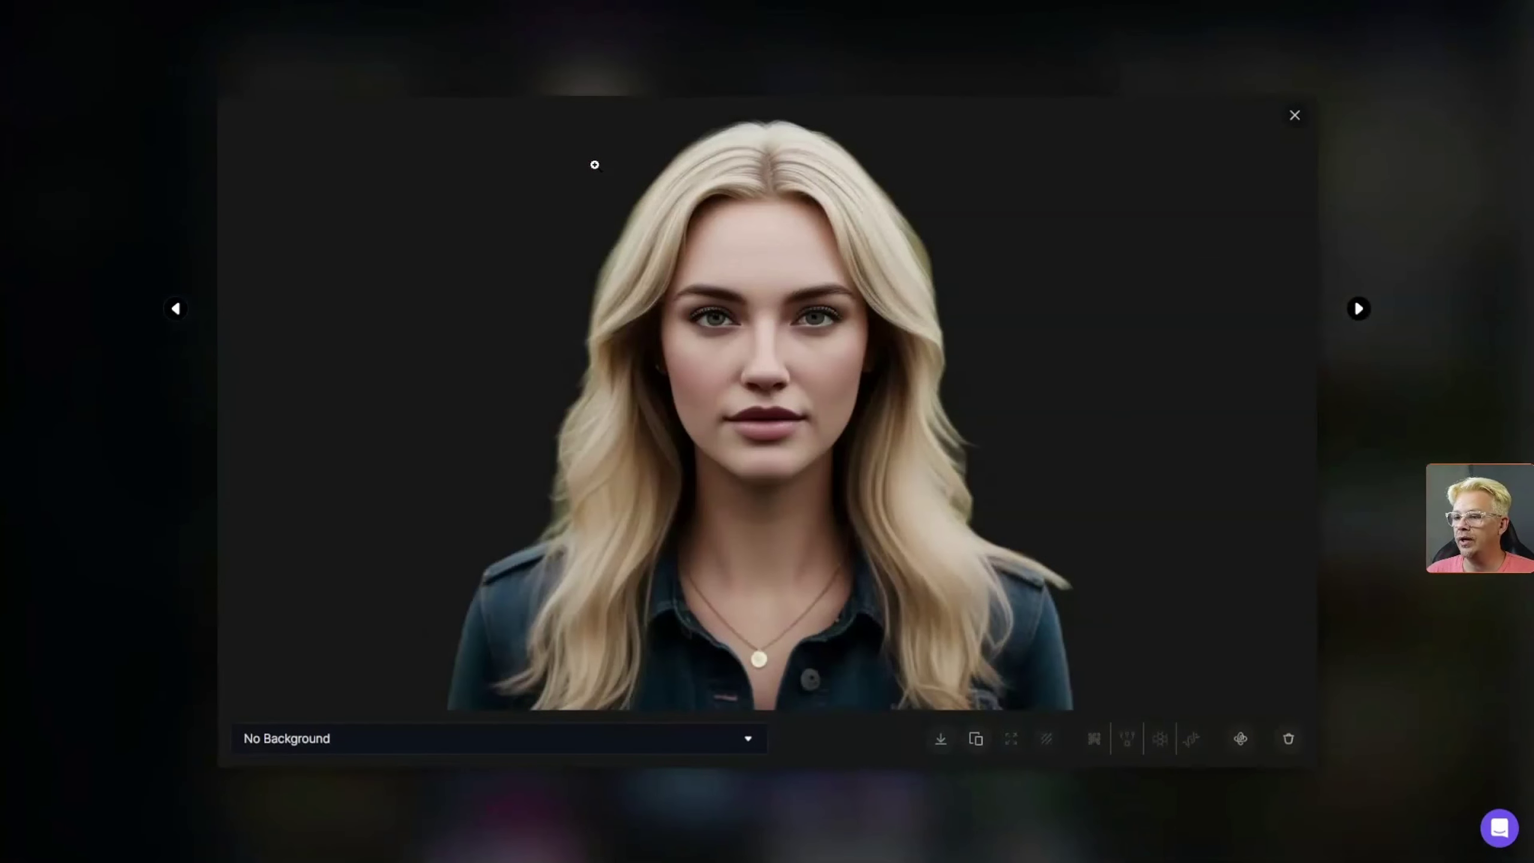
pyautogui.click(374, 746)
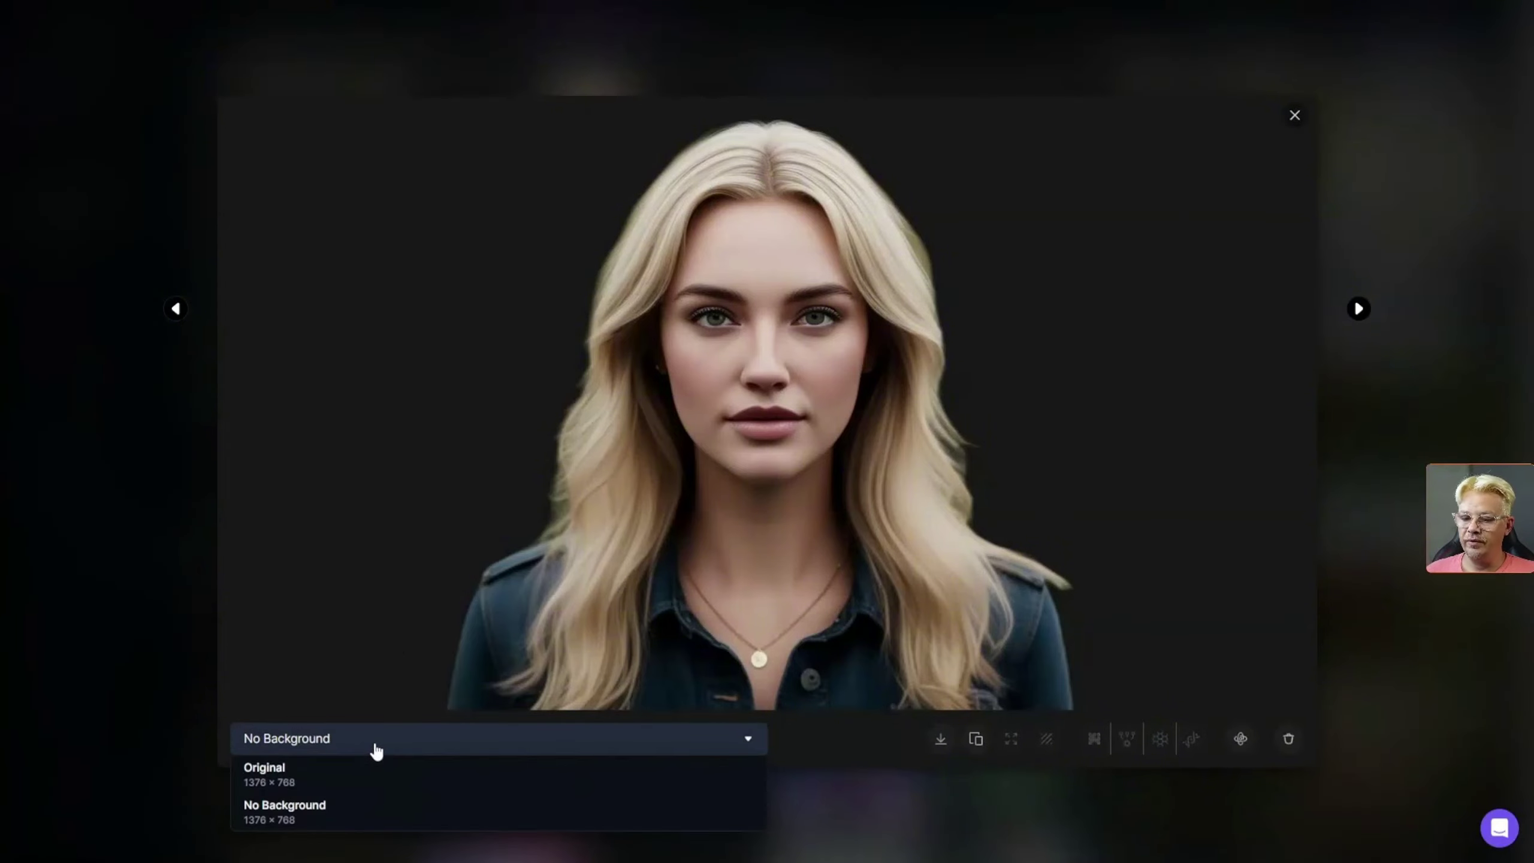
pyautogui.click(339, 775)
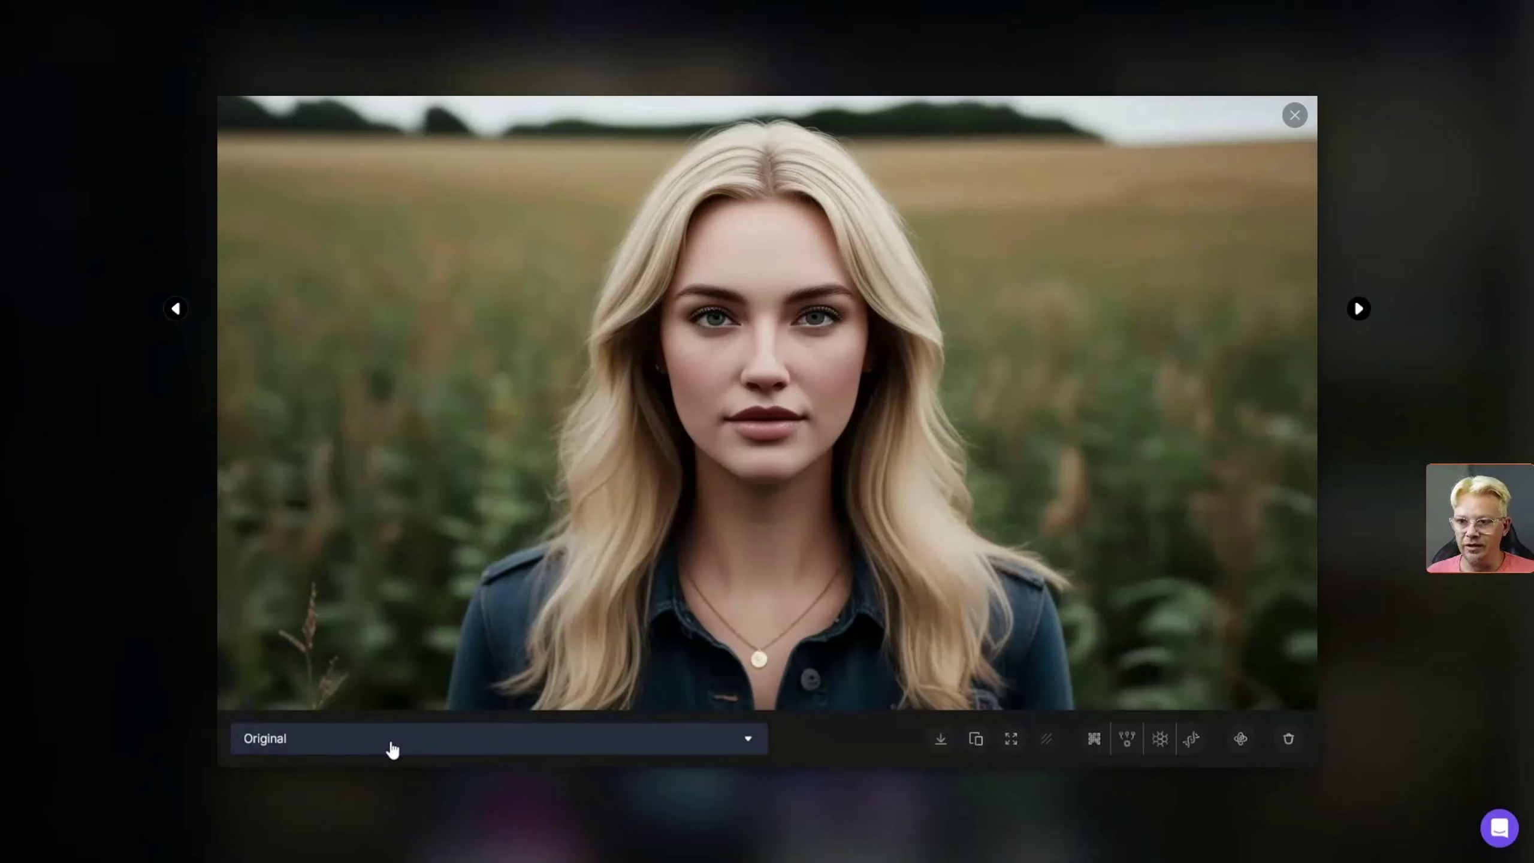
pyautogui.click(392, 748)
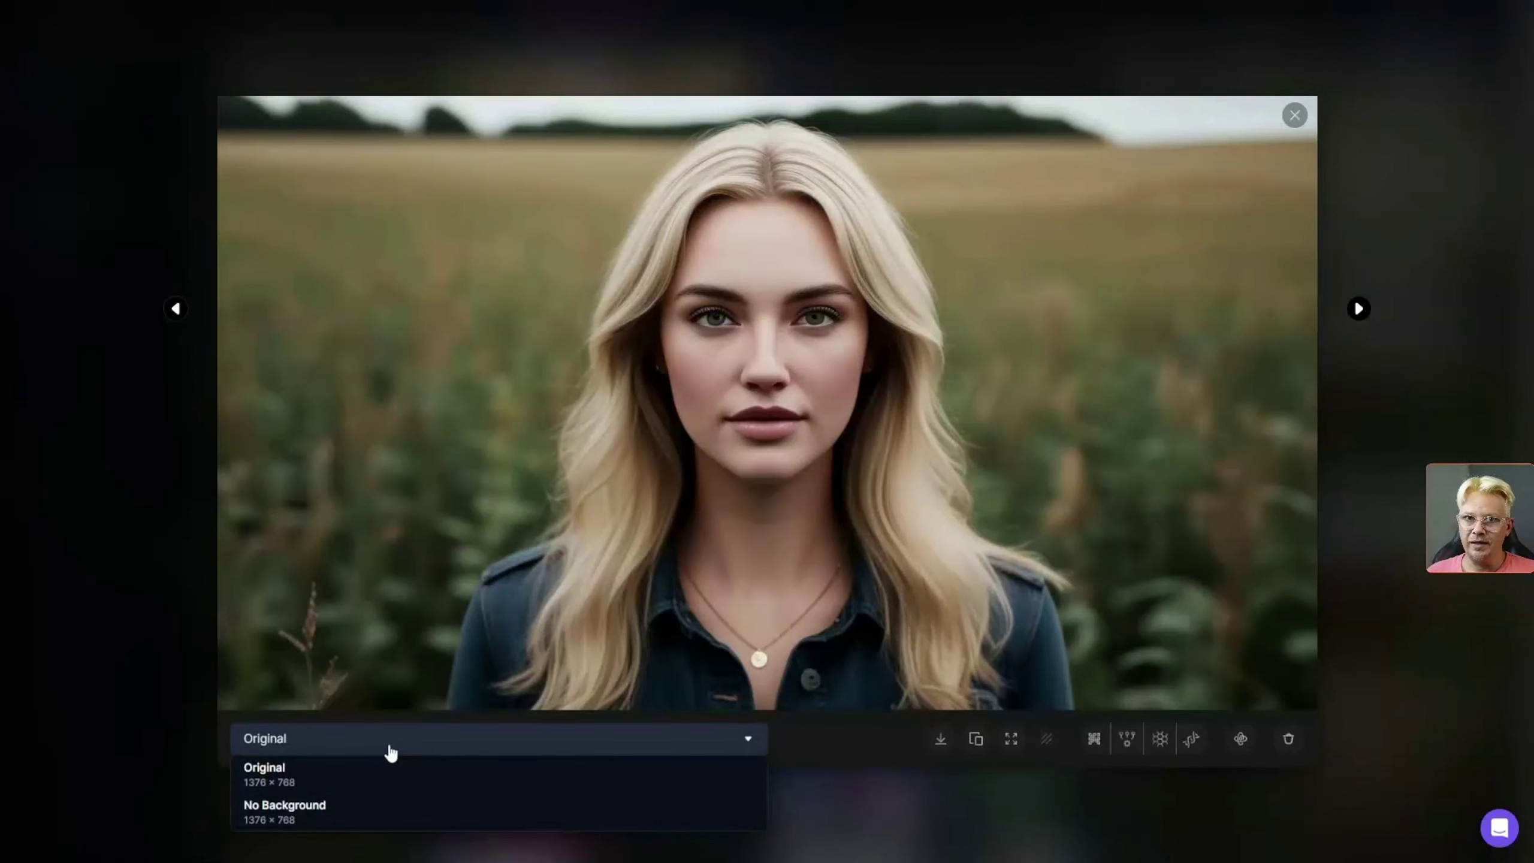
pyautogui.click(369, 819)
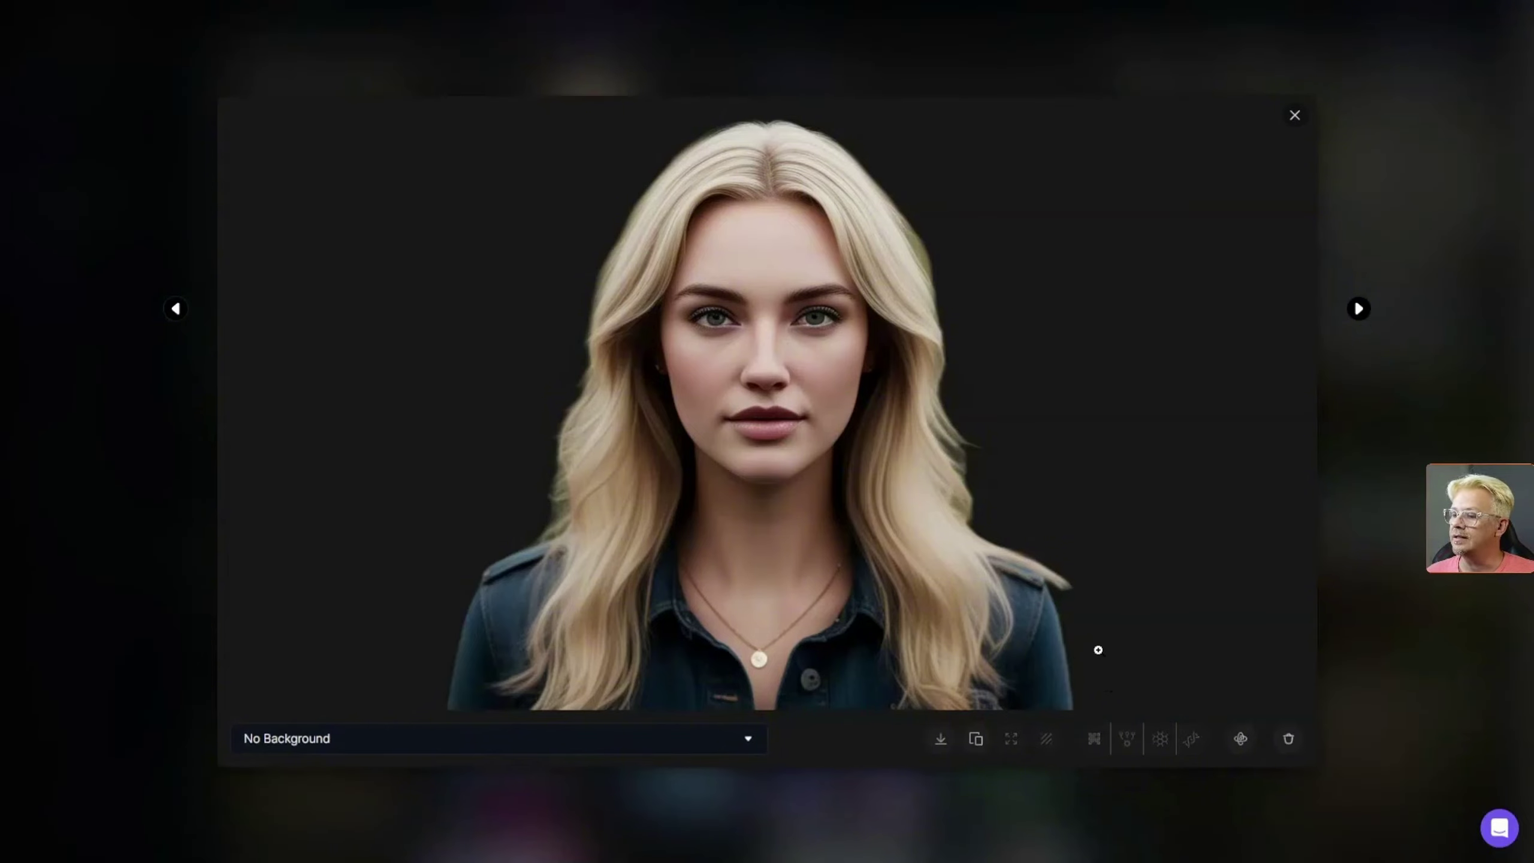